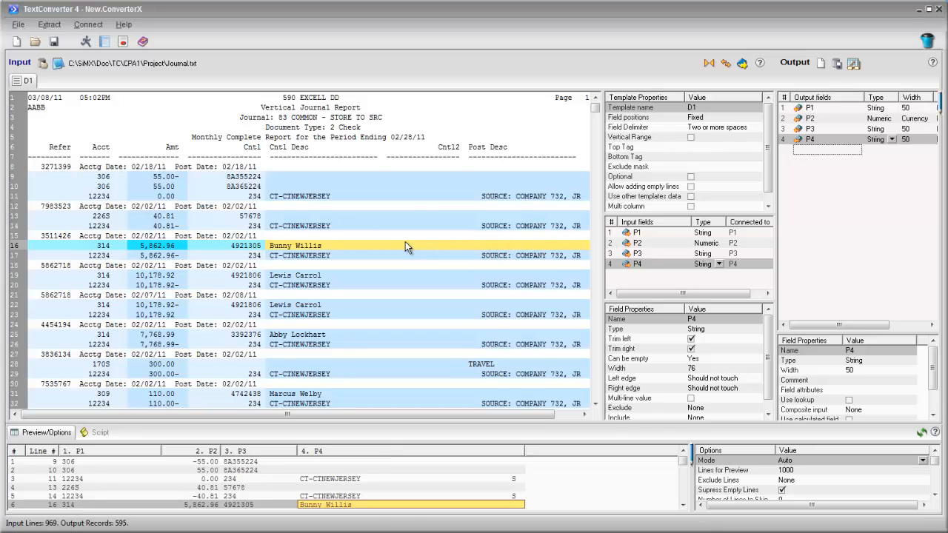
# Split field P4 in three at the gap before Post Desc, and align P5's edges with the Cntl2 column
pyautogui.moveTo(405, 246); pyautogui.dragTo(478, 248)
pyautogui.rightClick(442, 247)
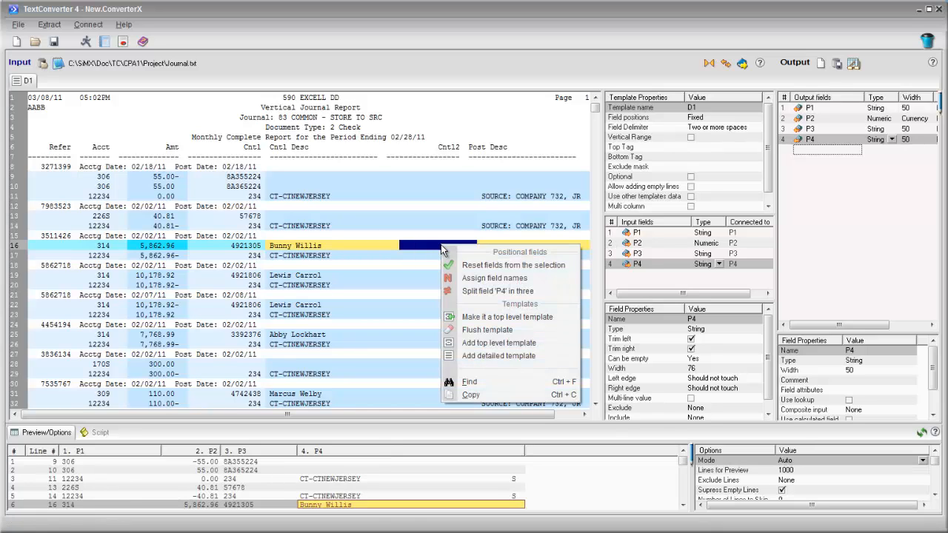
pyautogui.click(480, 291)
pyautogui.click(398, 179)
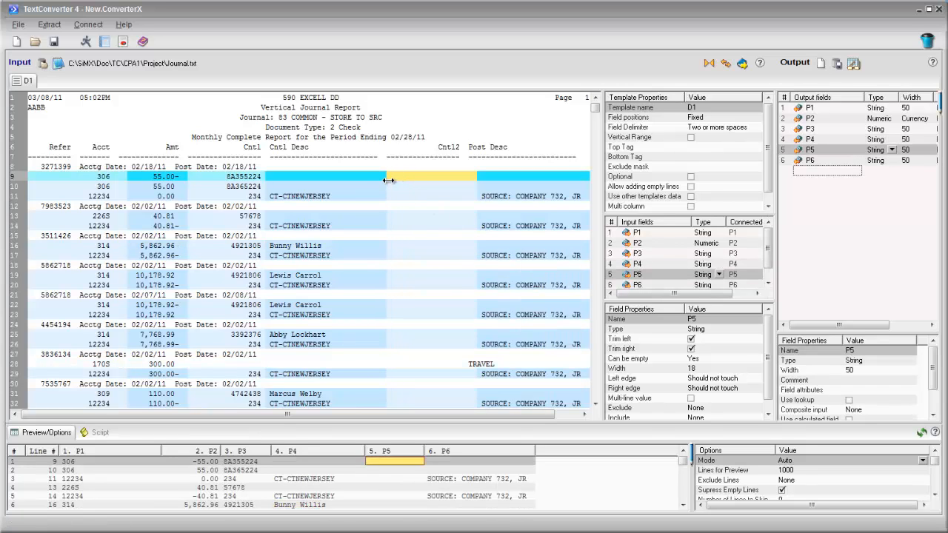
pyautogui.moveTo(477, 180); pyautogui.dragTo(470, 180)
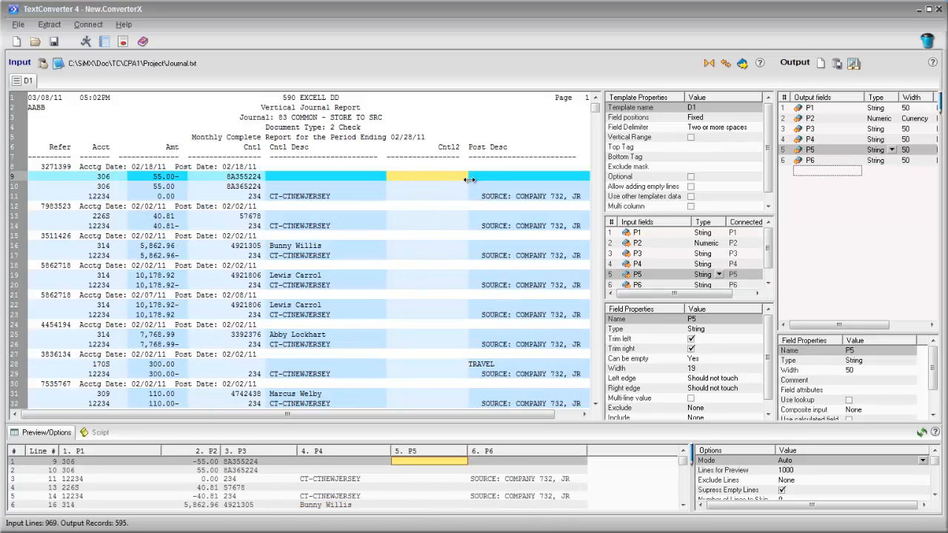
# Set the last field, P6, to exclude values by mask, using SOURCE as the exclude mask
pyautogui.moveTo(595, 108); pyautogui.dragTo(597, 136)
pyautogui.click(498, 208)
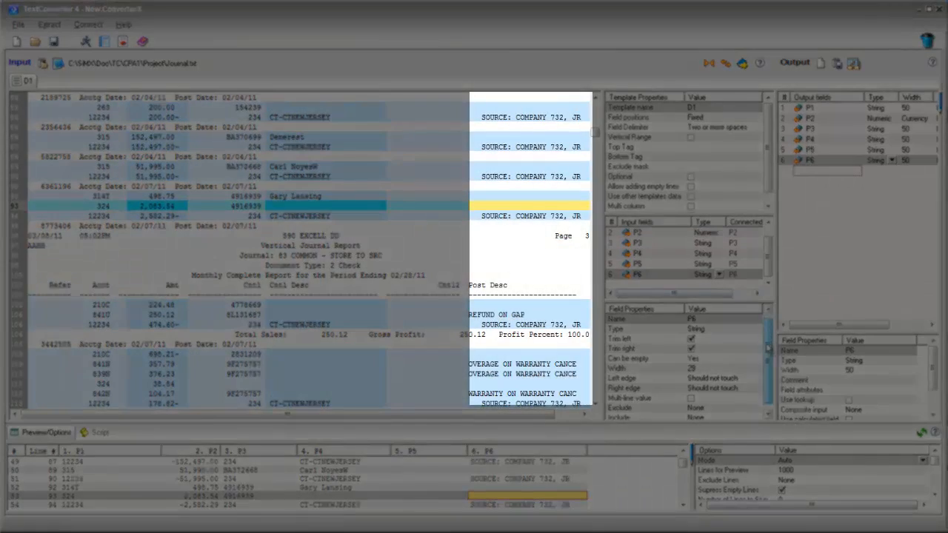
pyautogui.moveTo(769, 347); pyautogui.dragTo(768, 374)
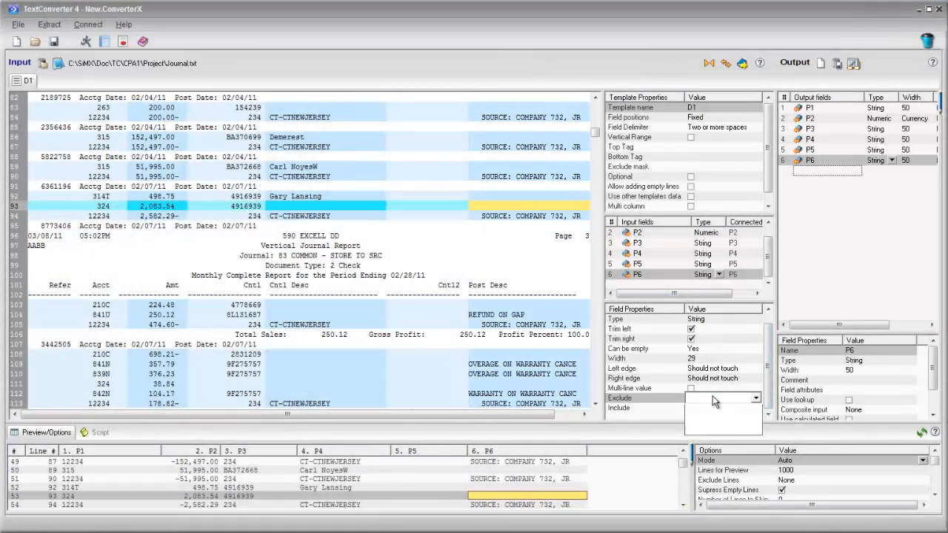
pyautogui.click(713, 398)
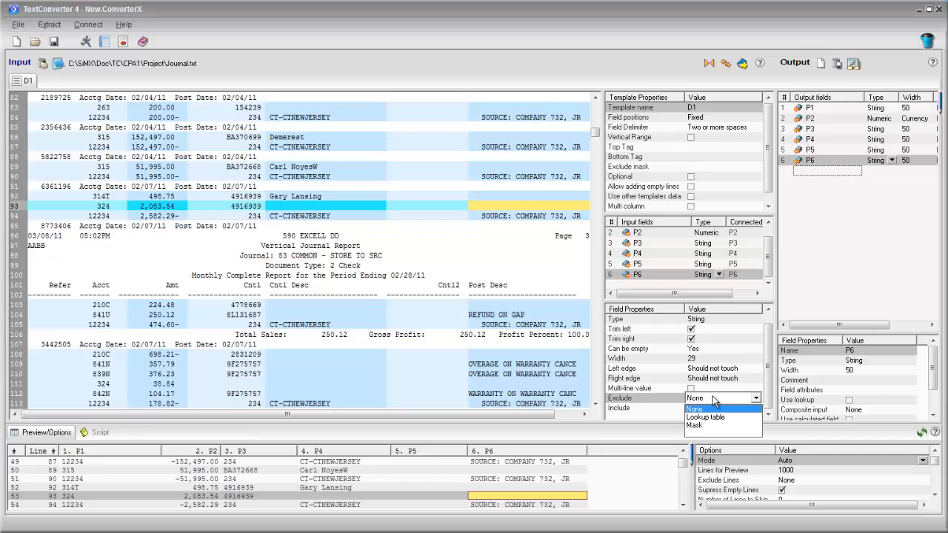
pyautogui.click(700, 425)
pyautogui.click(709, 408)
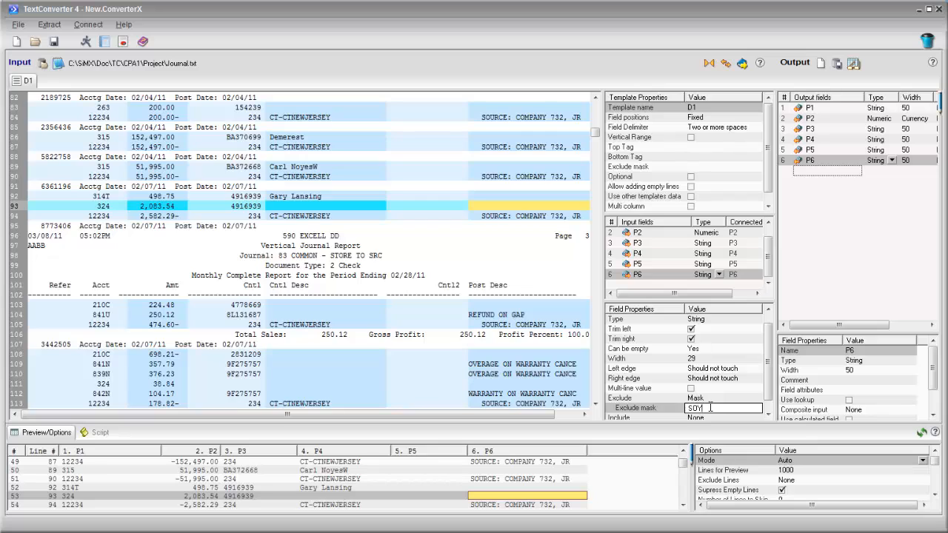
pyautogui.write('SOURCE')
pyautogui.press('Return')
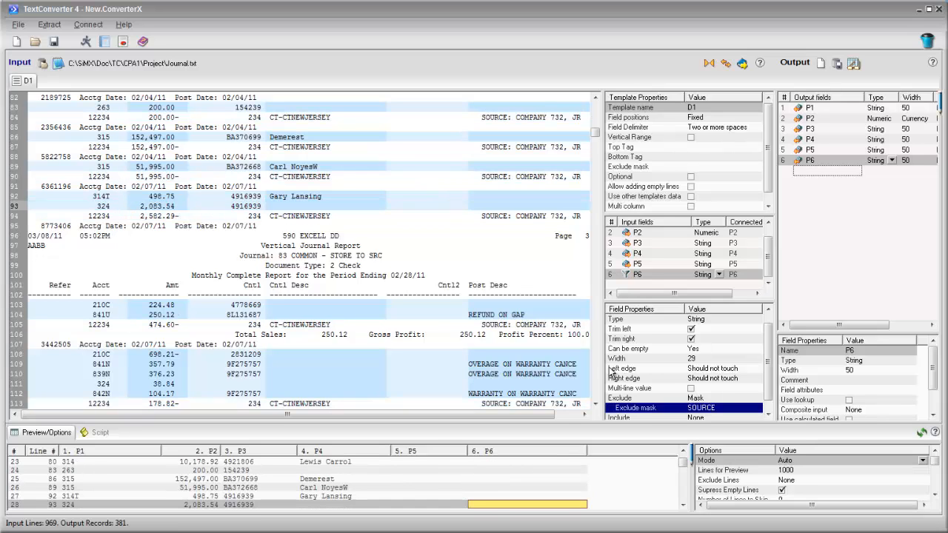
# Assign field names from the Acct to Post Desc headings on line 101, and rename the template as Accounts
pyautogui.click(304, 291)
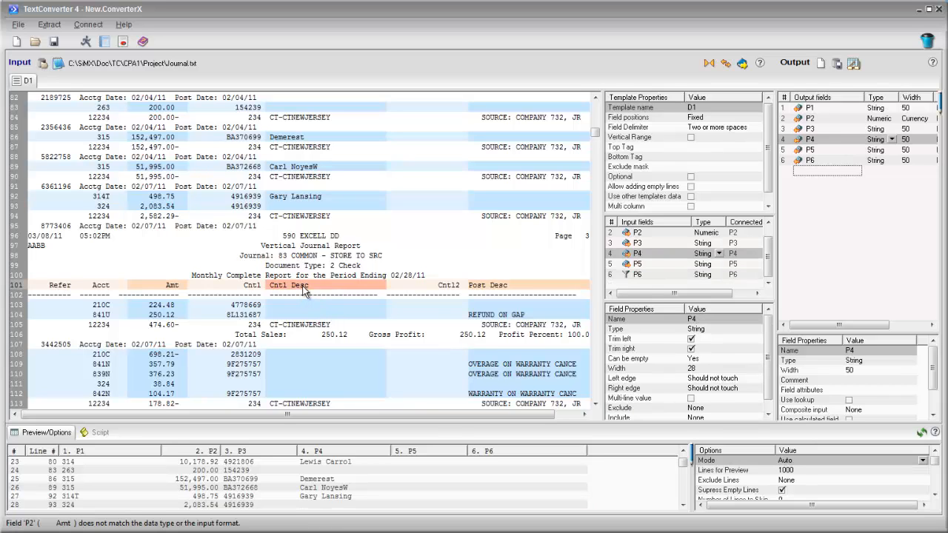
pyautogui.rightClick(304, 291)
pyautogui.click(90, 291)
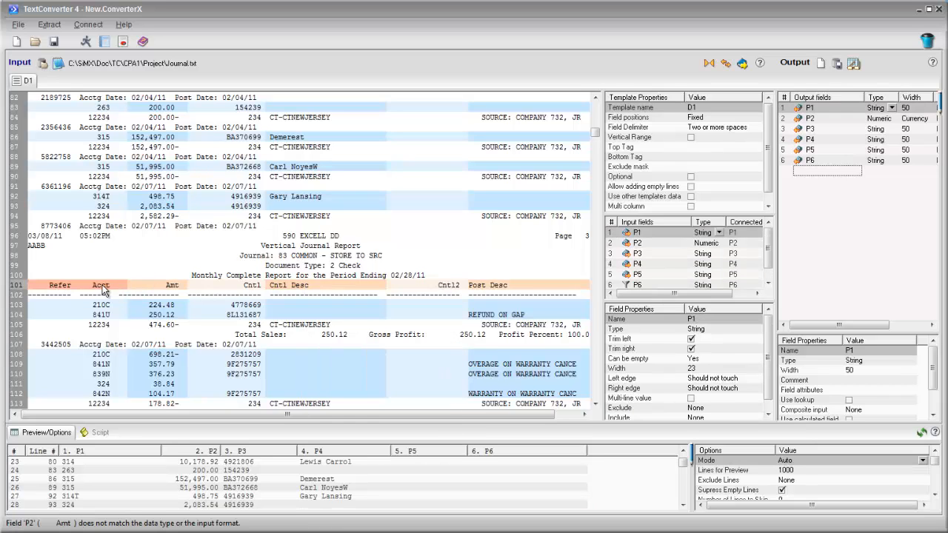
pyautogui.moveTo(85, 285); pyautogui.dragTo(534, 289)
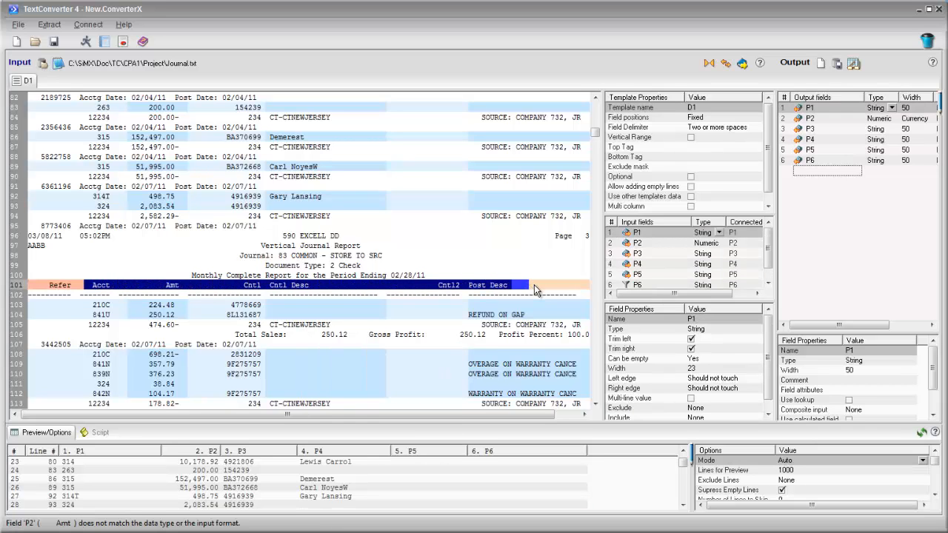
pyautogui.click(417, 292)
pyautogui.rightClick(417, 290)
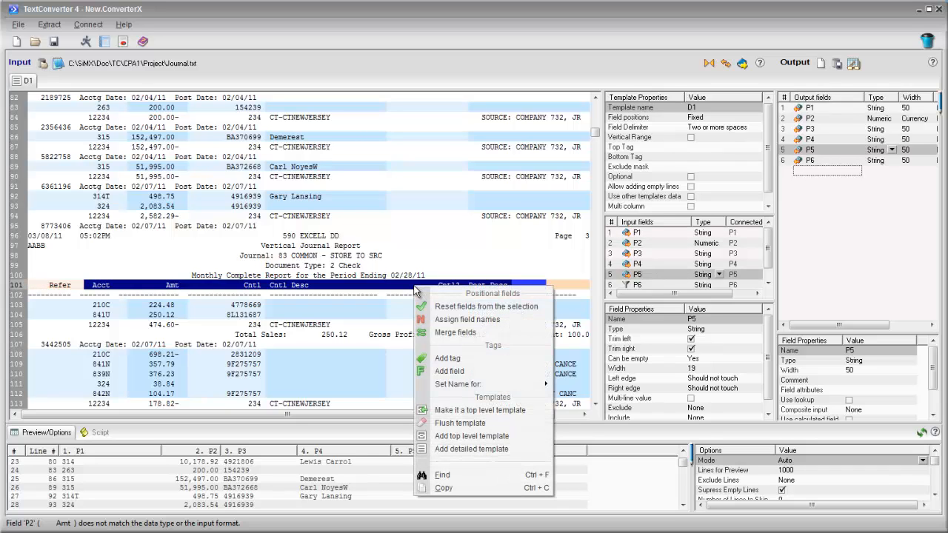
pyautogui.click(445, 319)
pyautogui.click(708, 109)
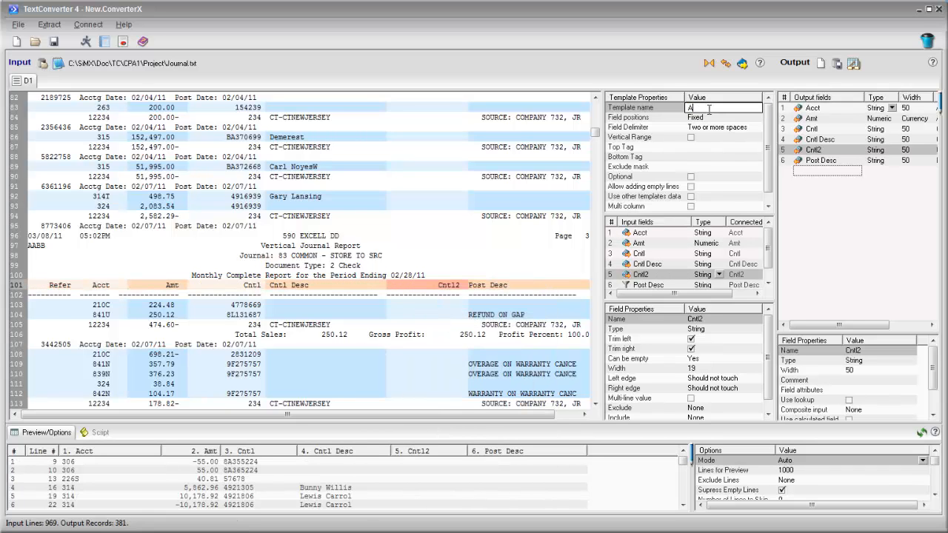
pyautogui.press('Return')
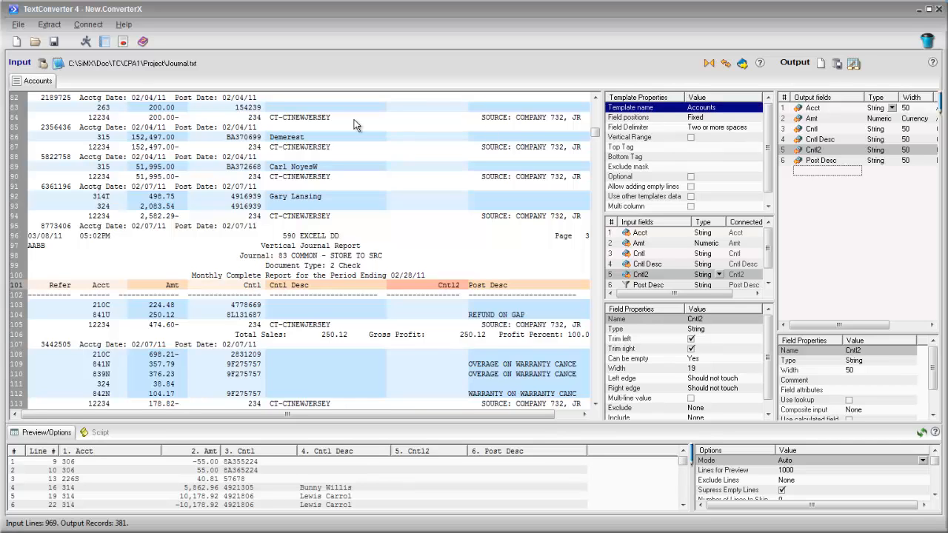
# Check the Amt and Cntl values on report lines 92 and 93 against their preview records
pyautogui.click(168, 199)
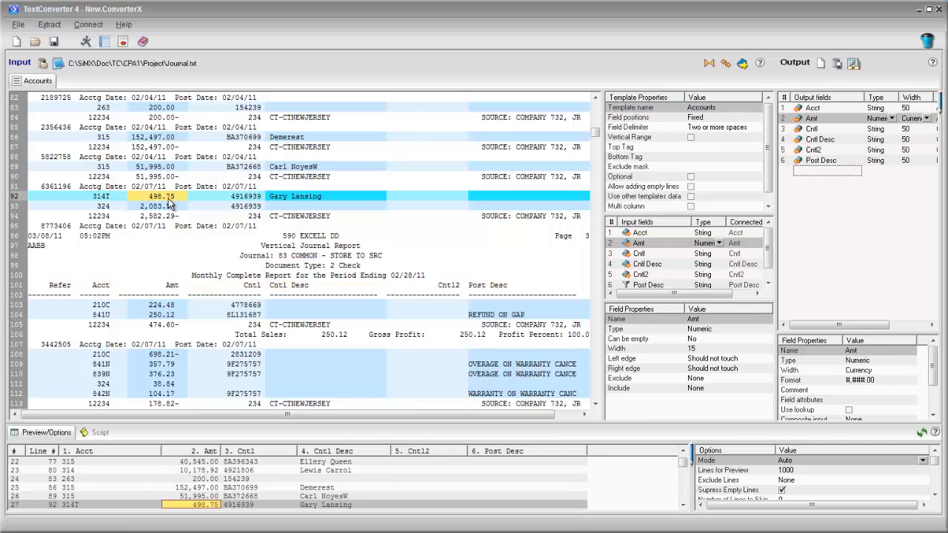
pyautogui.click(167, 208)
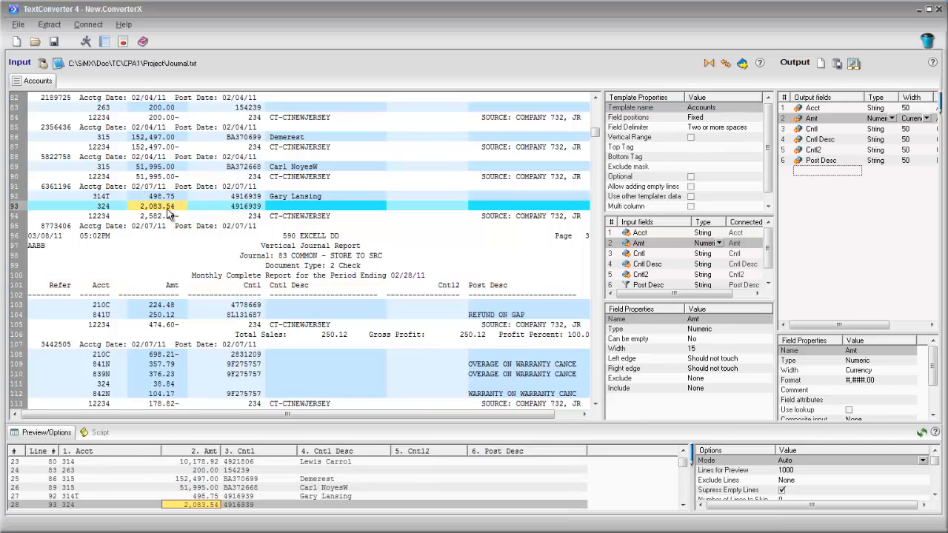
pyautogui.click(243, 210)
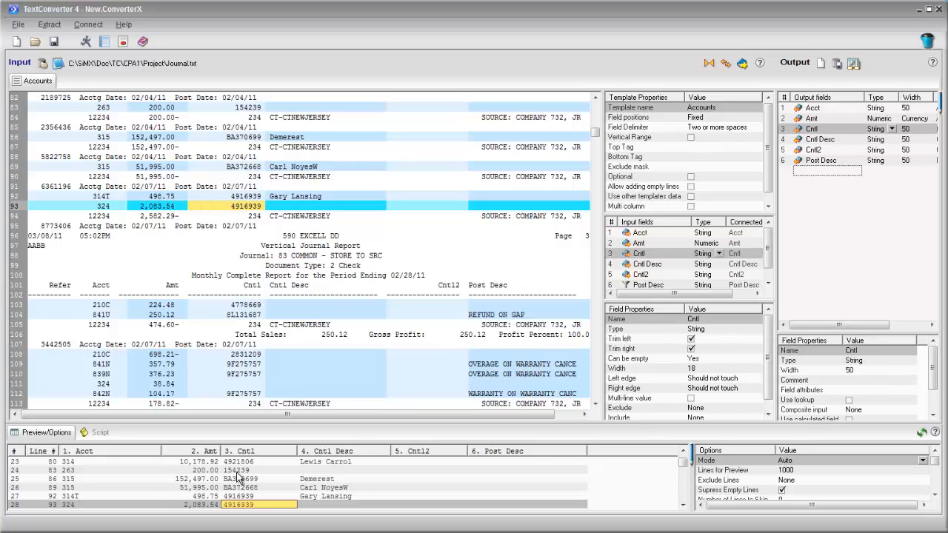
pyautogui.click(238, 497)
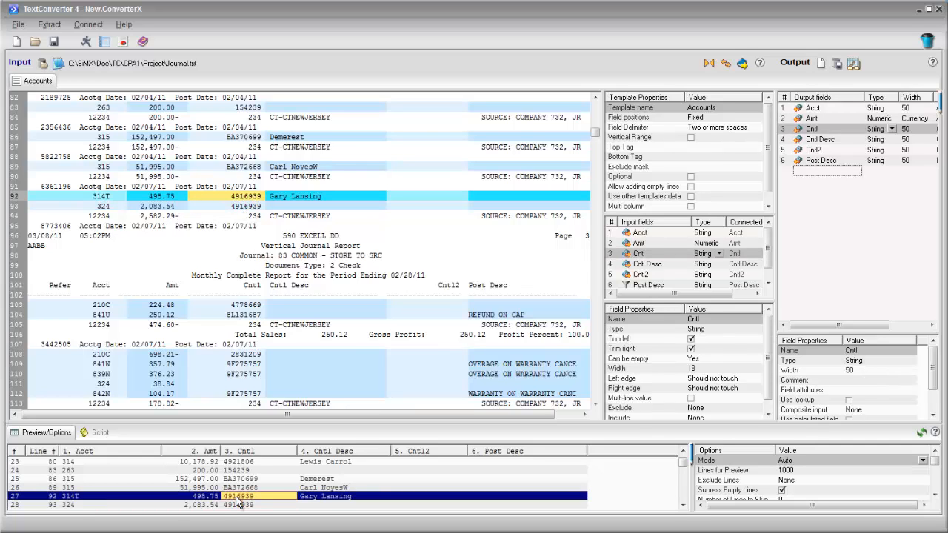
# Add a top level template named Referrers and reset its fields from the CT-CTNEWJERSEY entry on line 118
pyautogui.click(596, 405)
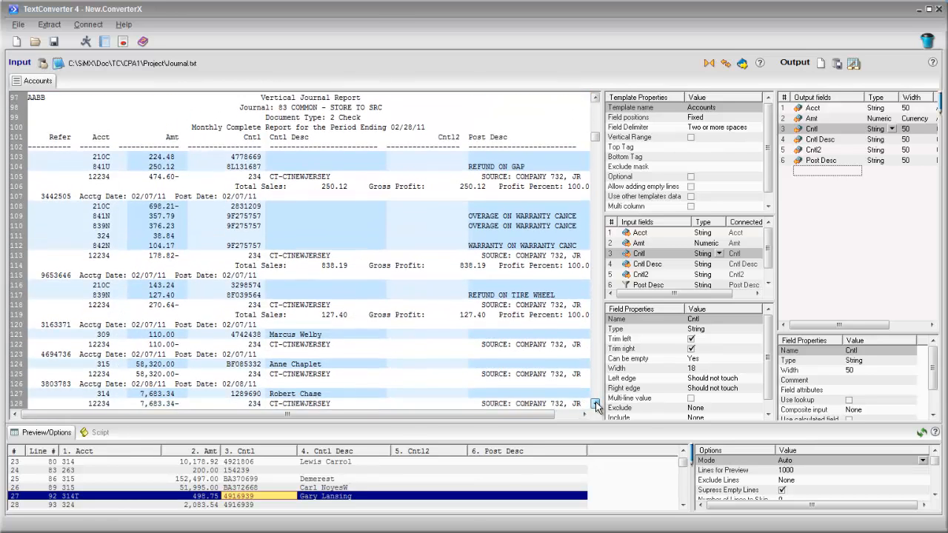
pyautogui.click(597, 405)
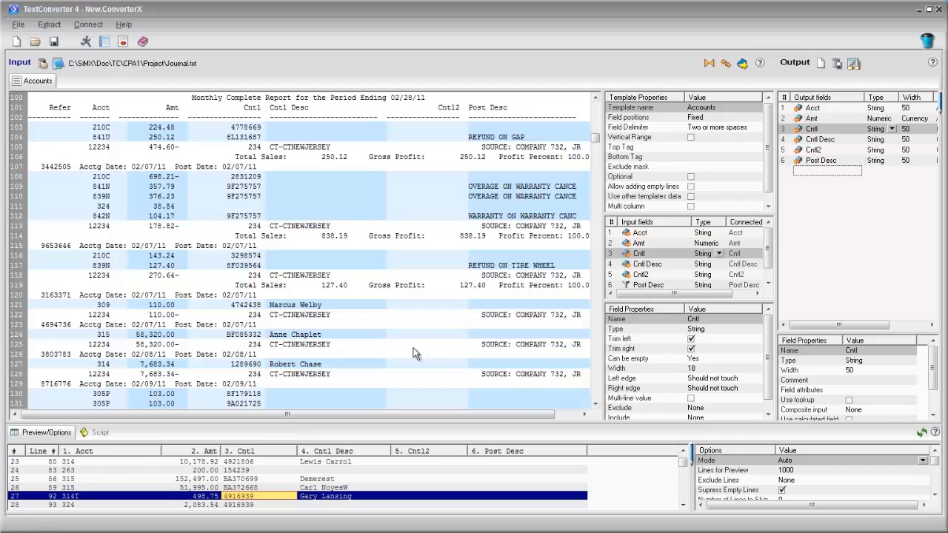
pyautogui.rightClick(301, 257)
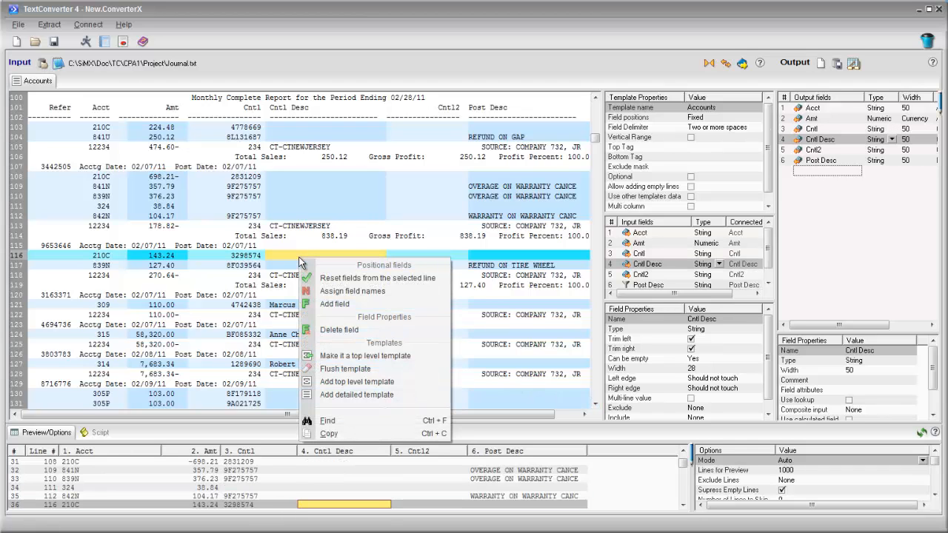
pyautogui.click(358, 380)
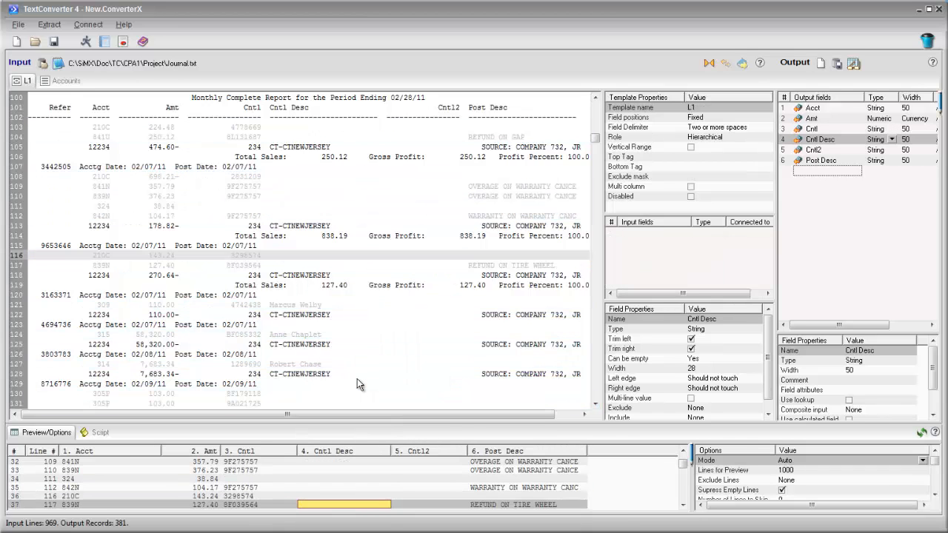
pyautogui.click(710, 109)
pyautogui.write('Refer')
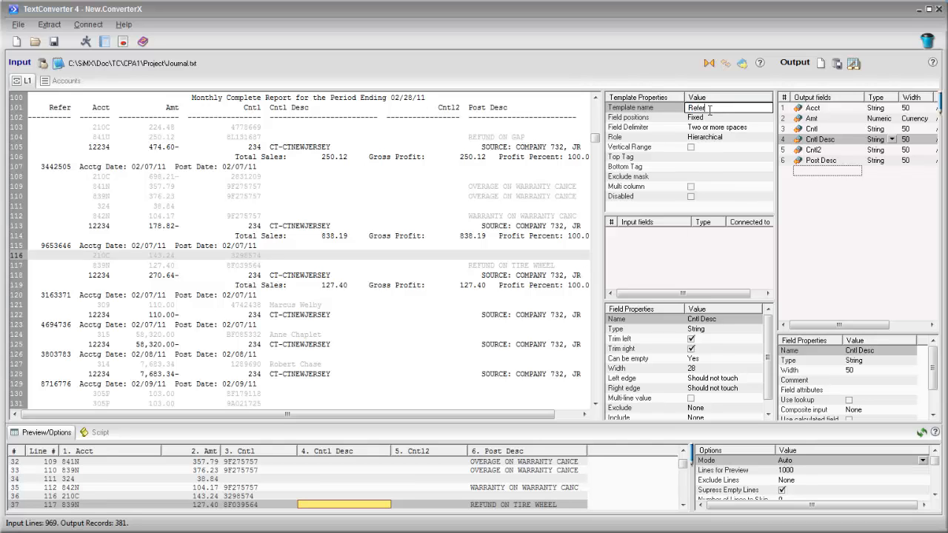
pyautogui.write('rers')
pyautogui.click(311, 280)
pyautogui.rightClick(312, 280)
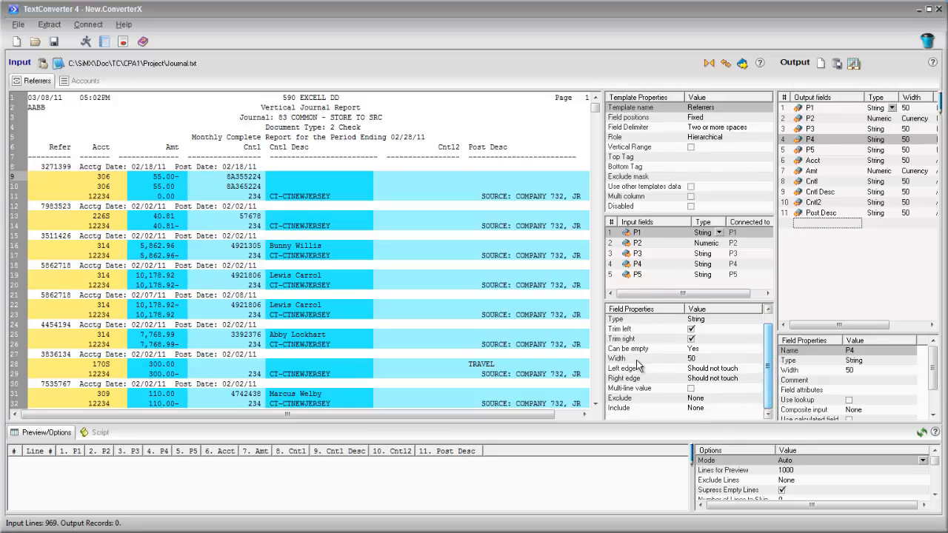
# Set the Referrers template's P5 field to include values by the mask SOURCE, and set Can be empty to No
pyautogui.click(583, 378)
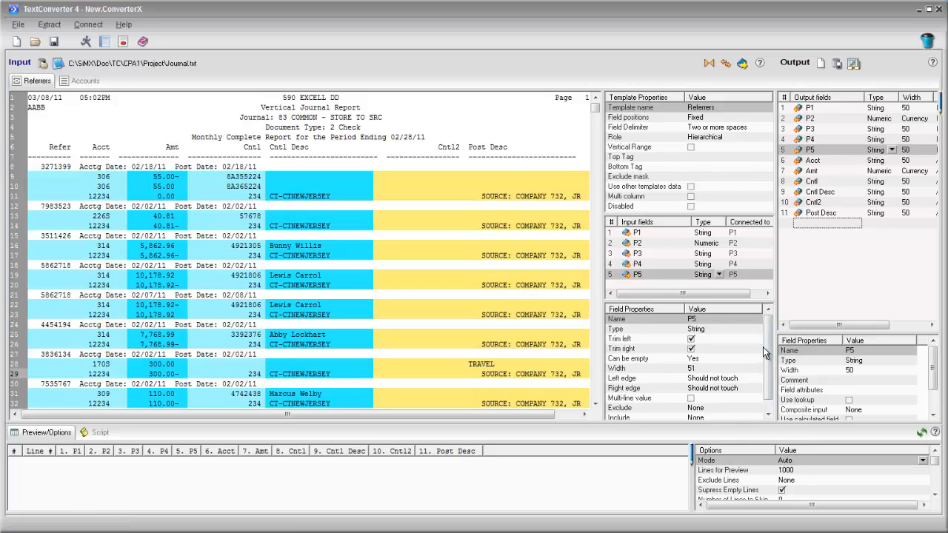
pyautogui.scroll(-1, 763, 347)
pyautogui.click(730, 409)
pyautogui.click(720, 408)
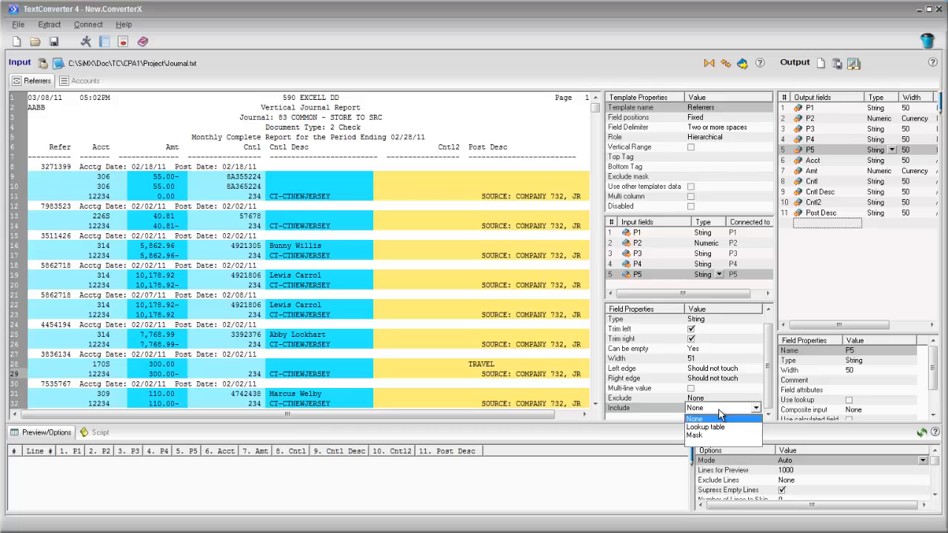
pyautogui.click(697, 435)
pyautogui.click(708, 419)
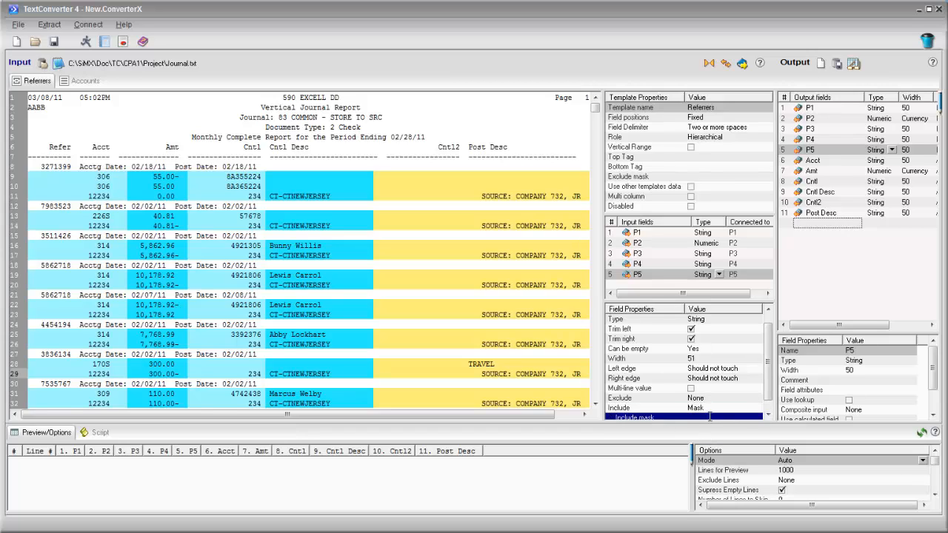
pyautogui.click(716, 411)
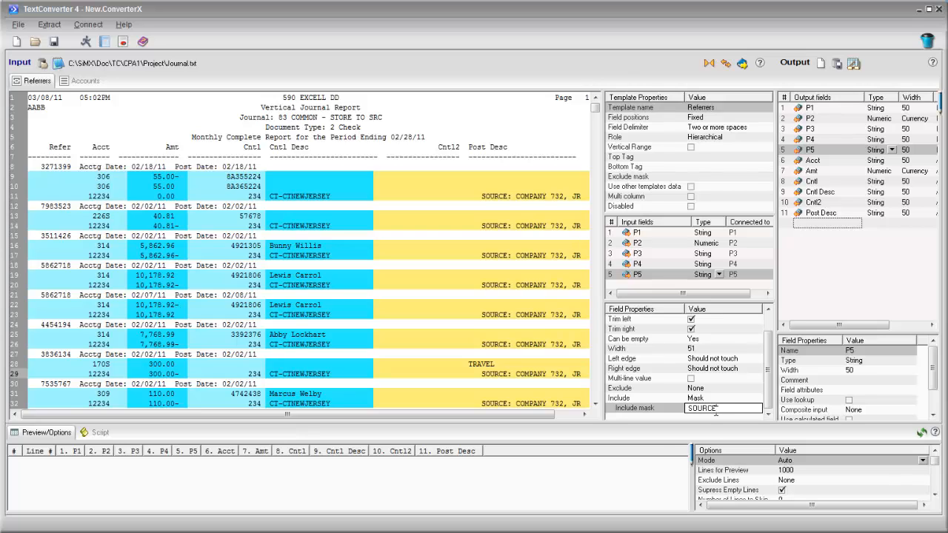
pyautogui.write('SOURCE')
pyautogui.press('Return')
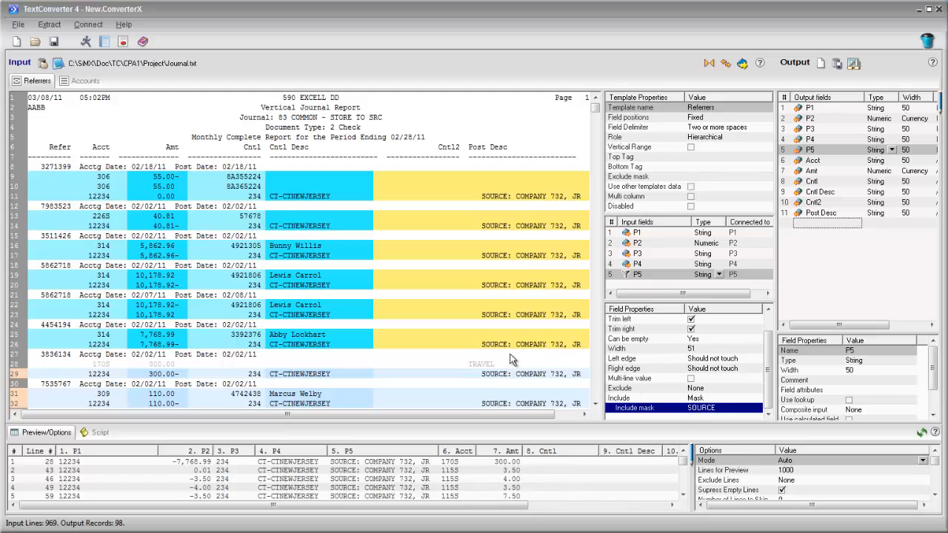
pyautogui.click(715, 339)
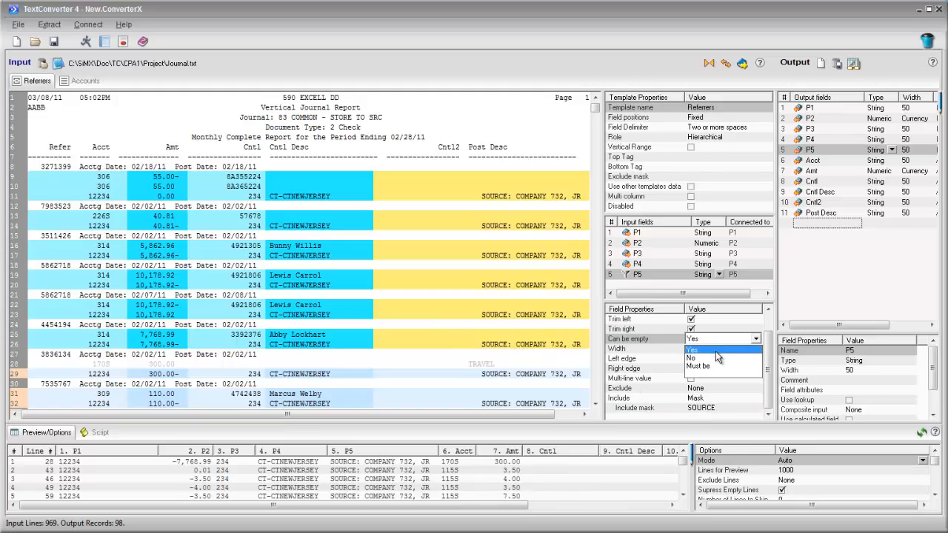
pyautogui.click(715, 358)
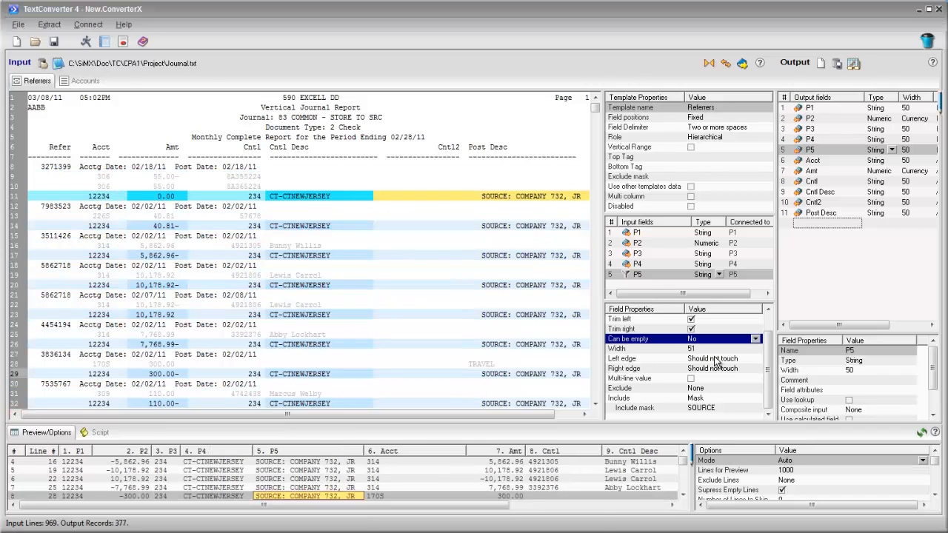
# Add a tag for the "Total Sales:" label on line 114 to the Referrers template
pyautogui.click(596, 120)
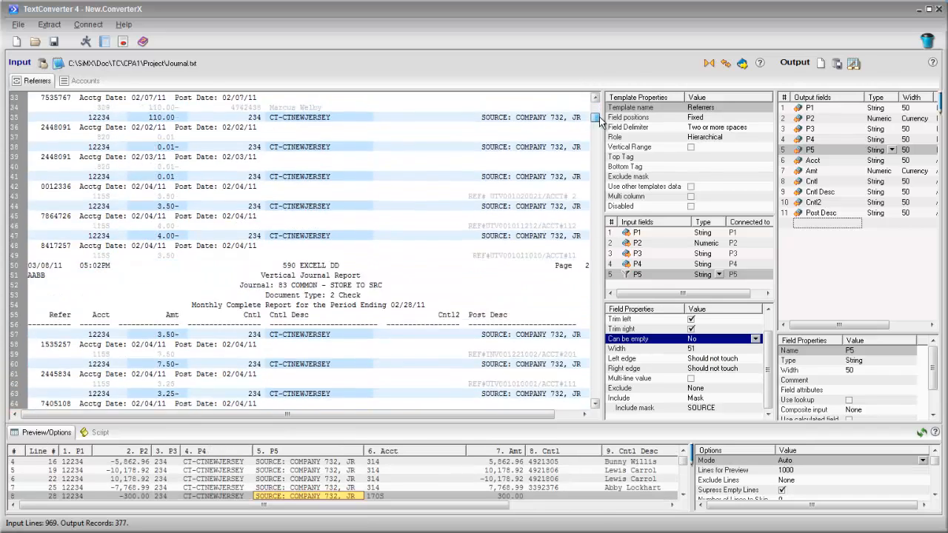
pyautogui.moveTo(595, 120); pyautogui.dragTo(601, 139)
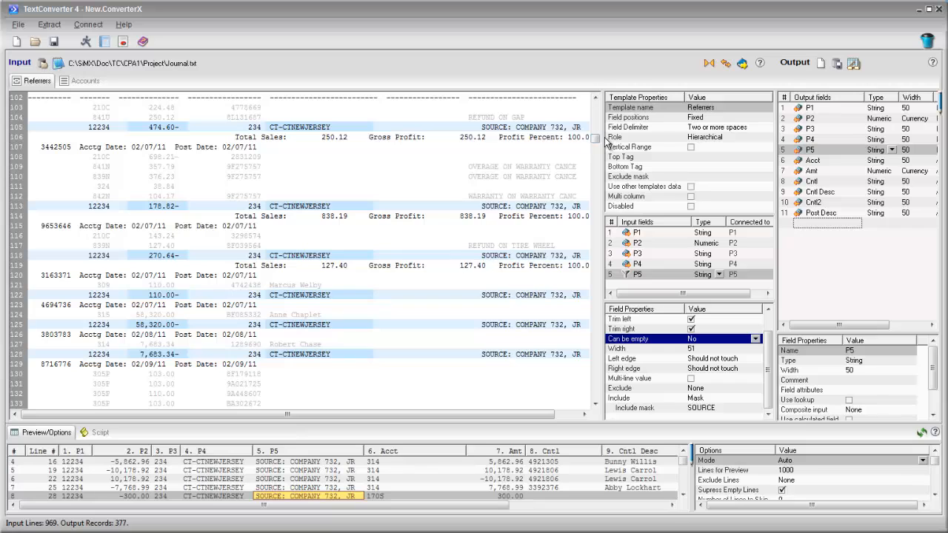
pyautogui.moveTo(293, 217); pyautogui.dragTo(242, 220)
pyautogui.rightClick(240, 221)
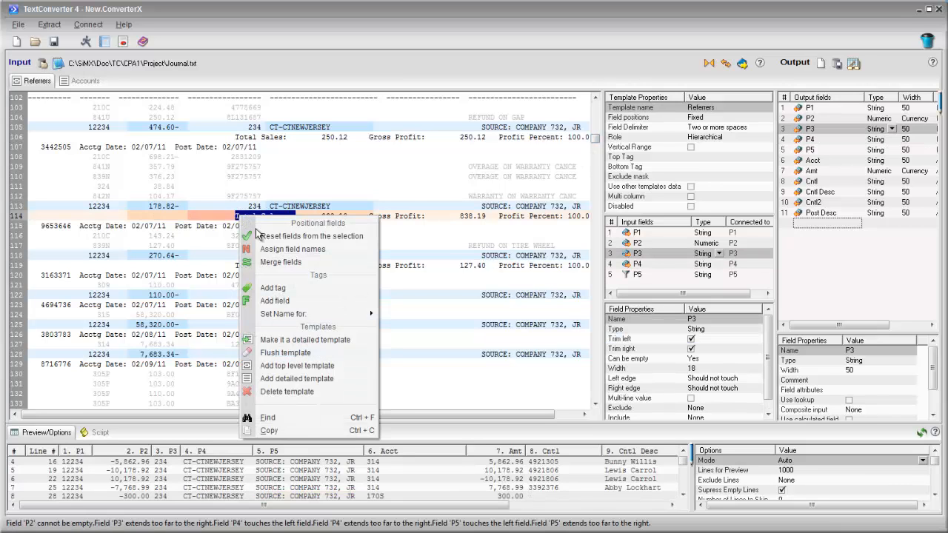
pyautogui.click(255, 289)
# Add tags for the "Gross Profit:" and "Profit Percent:" labels on line 114 to the Referrers template
pyautogui.moveTo(433, 217); pyautogui.dragTo(367, 214)
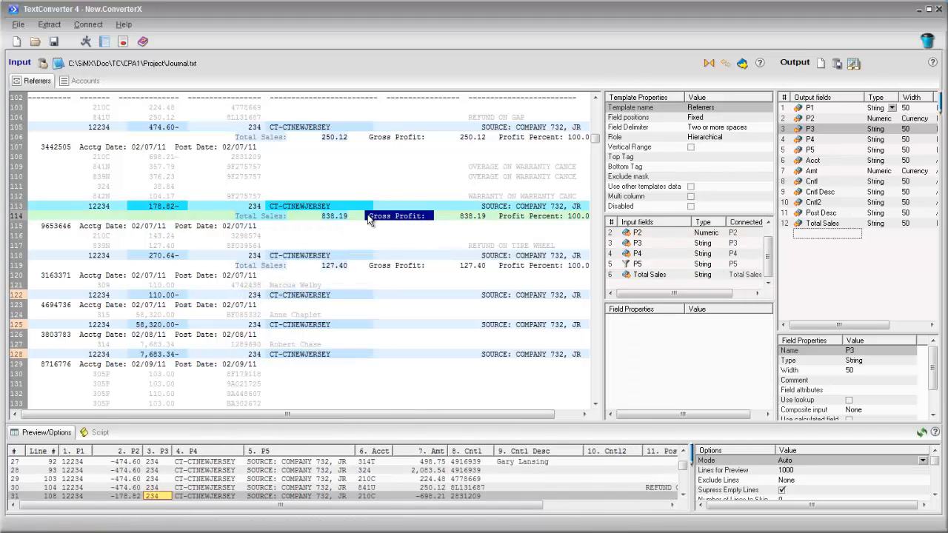
pyautogui.rightClick(383, 217)
pyautogui.click(419, 289)
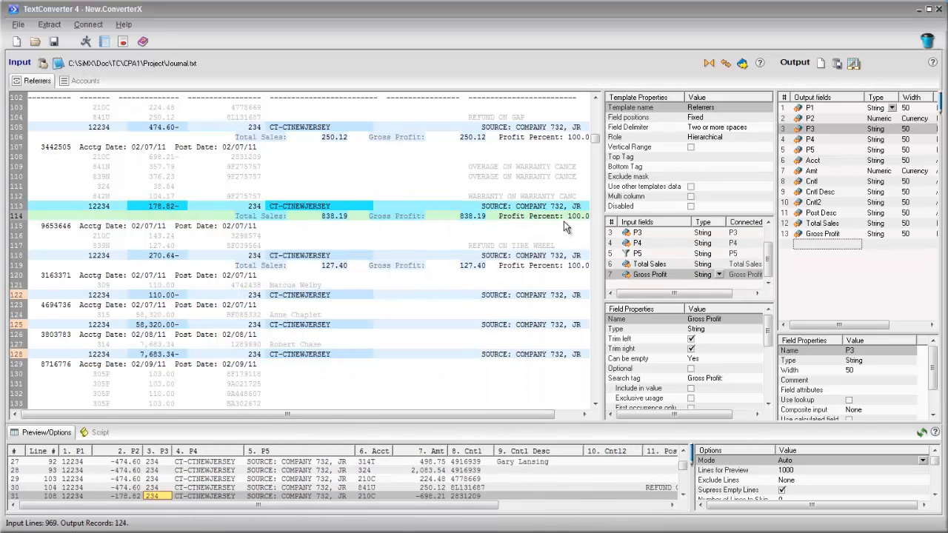
pyautogui.moveTo(566, 216); pyautogui.dragTo(502, 221)
pyautogui.rightClick(502, 221)
pyautogui.click(538, 273)
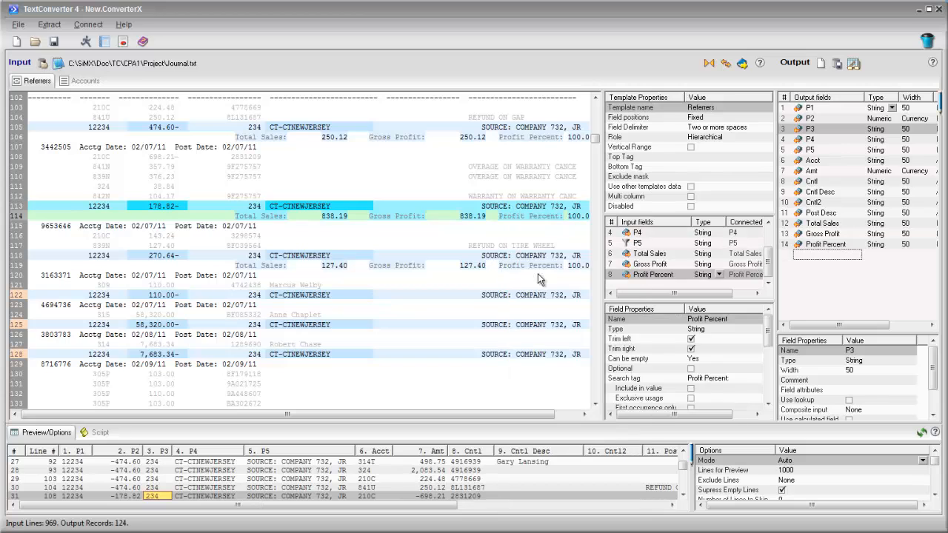
# Mark the Total Sales, Gross Profit and Profit Percent input fields as Optional so that line 122 is also captured
pyautogui.click(275, 297)
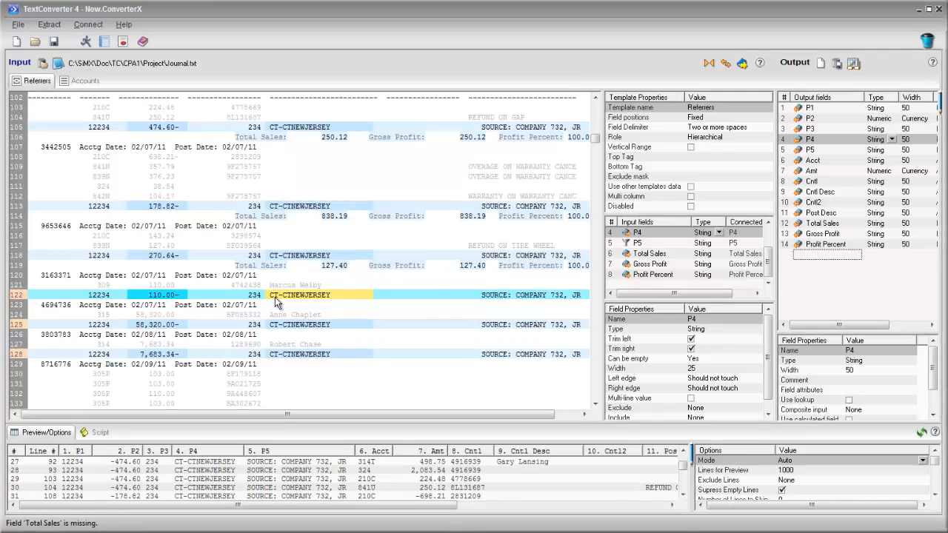
pyautogui.click(629, 256)
pyautogui.keyDown('shift'); pyautogui.click(633, 275); pyautogui.keyUp('shift')
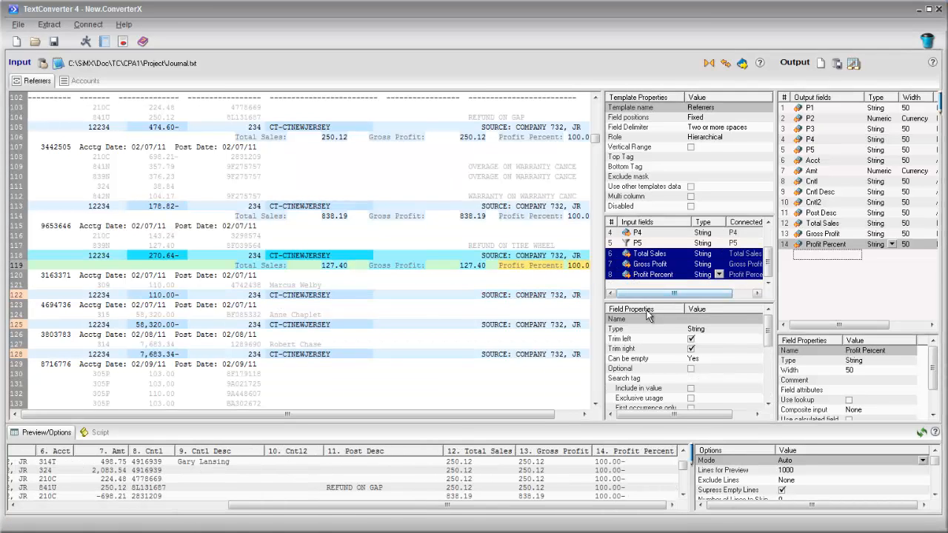
pyautogui.click(690, 370)
pyautogui.click(691, 370)
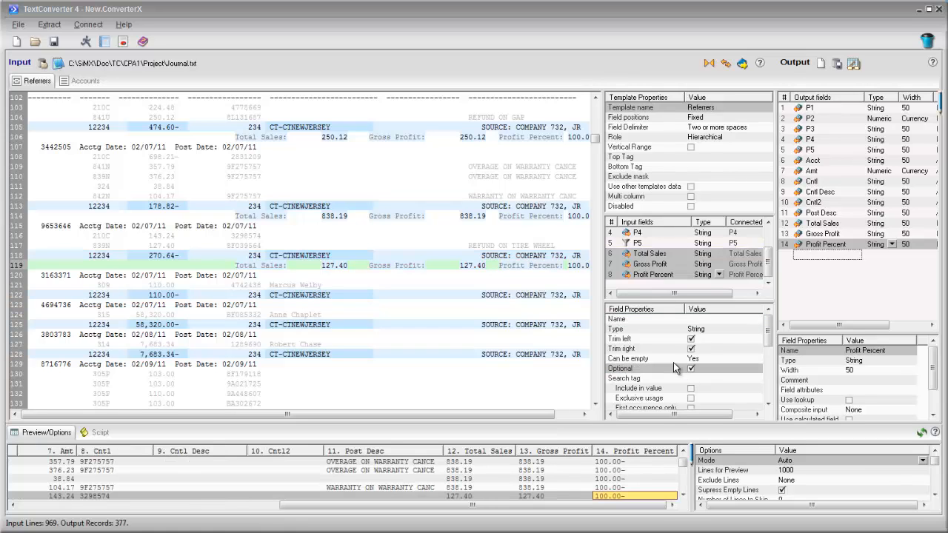
# Add a top level template and name it Referrer Top
pyautogui.rightClick(349, 296)
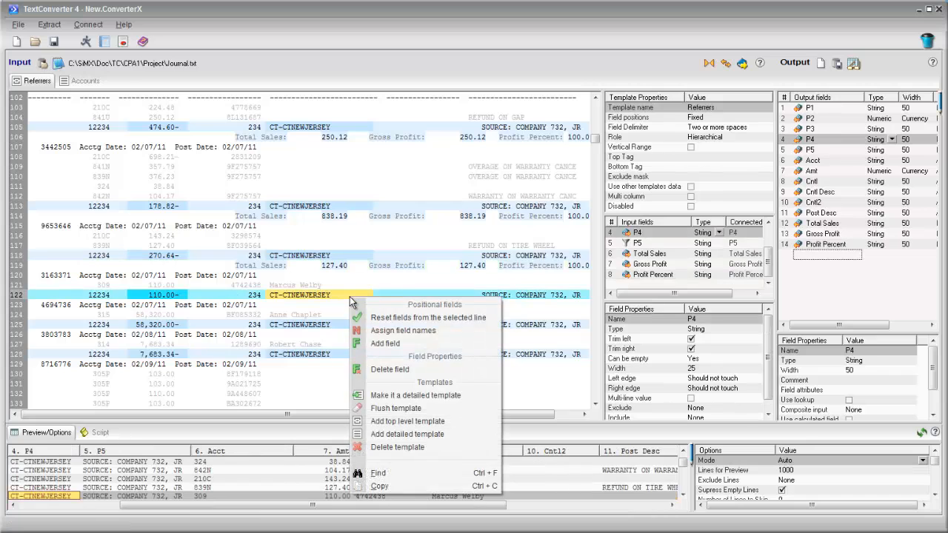
pyautogui.click(396, 418)
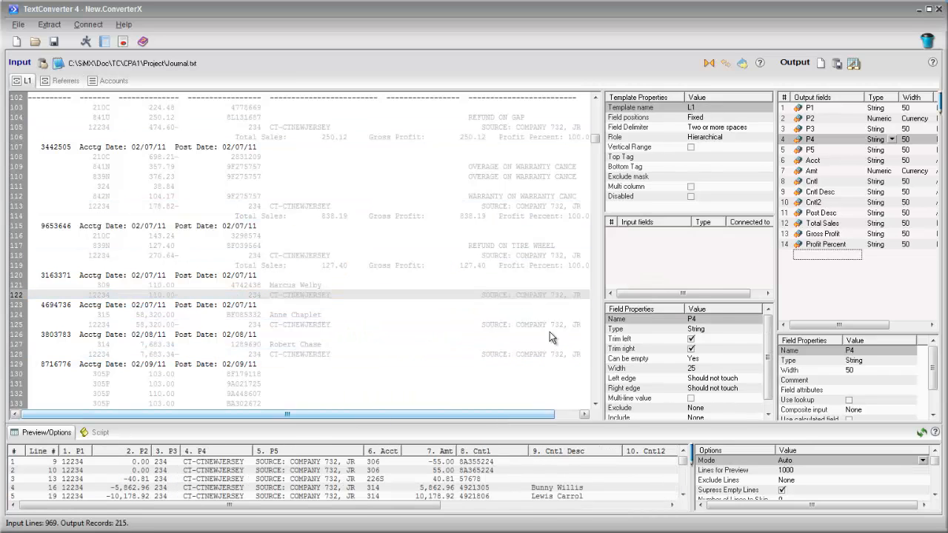
pyautogui.click(713, 108)
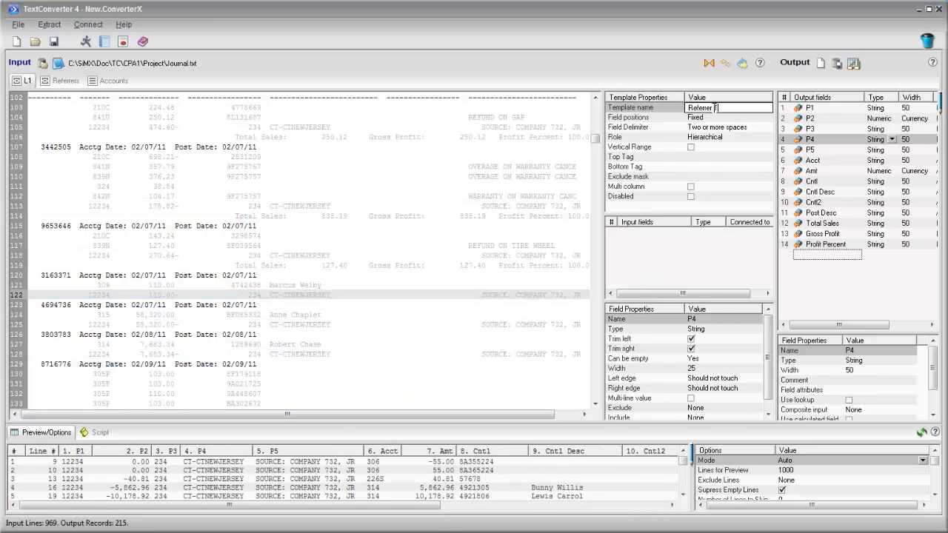
pyautogui.write('Referrer Top')
pyautogui.press('Return')
# Set up the Referrer Top fields from line 21, separating the Acctg Date and Post Date labels from their date values
pyautogui.rightClick(222, 301)
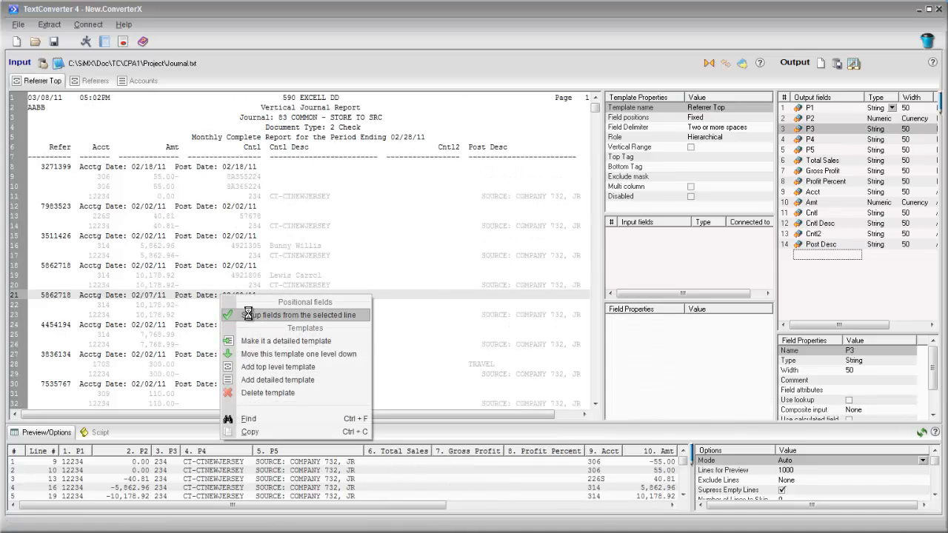
pyautogui.click(248, 314)
pyautogui.moveTo(221, 295); pyautogui.dragTo(166, 299)
pyautogui.rightClick(174, 295)
pyautogui.click(208, 343)
pyautogui.rightClick(164, 295)
pyautogui.click(207, 345)
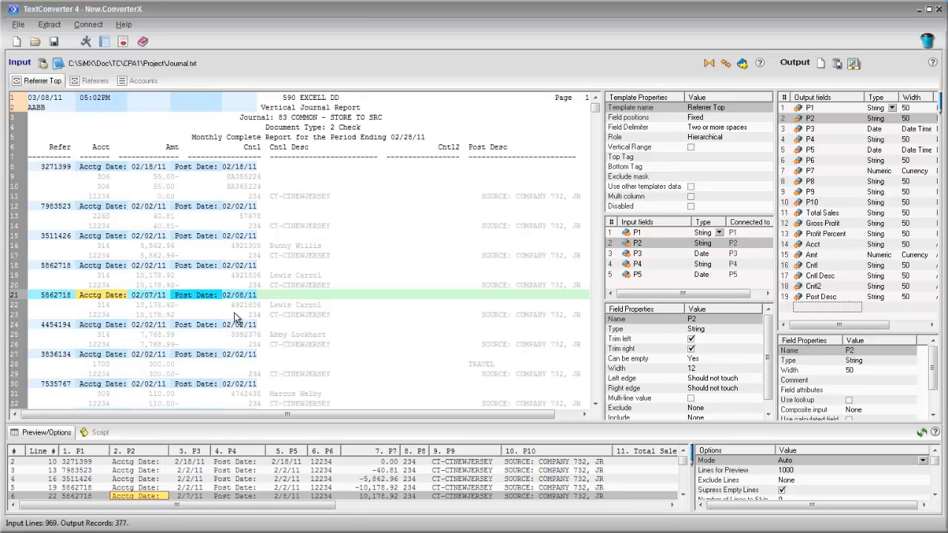
# Set Can be empty to No for the Referrer Top date fields P5 and P3
pyautogui.click(714, 349)
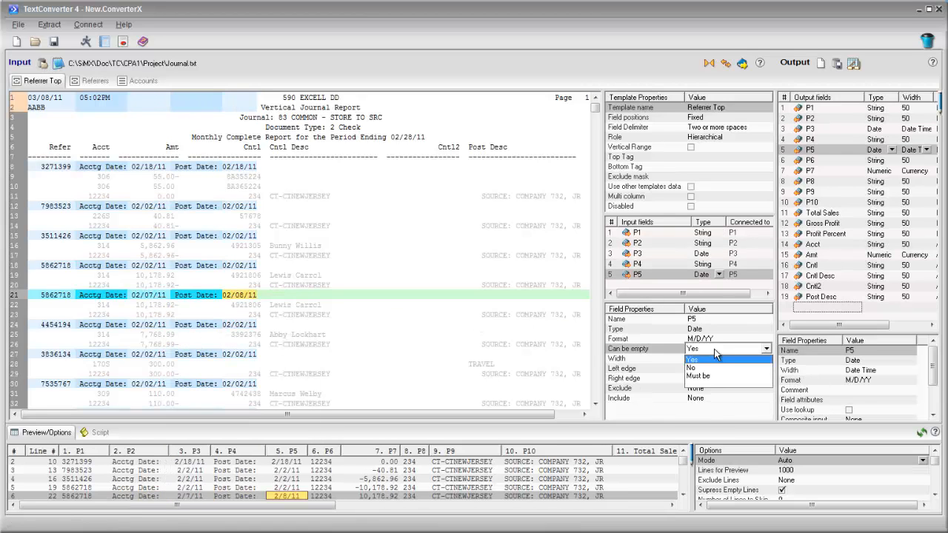
pyautogui.click(715, 366)
pyautogui.click(648, 254)
pyautogui.click(714, 349)
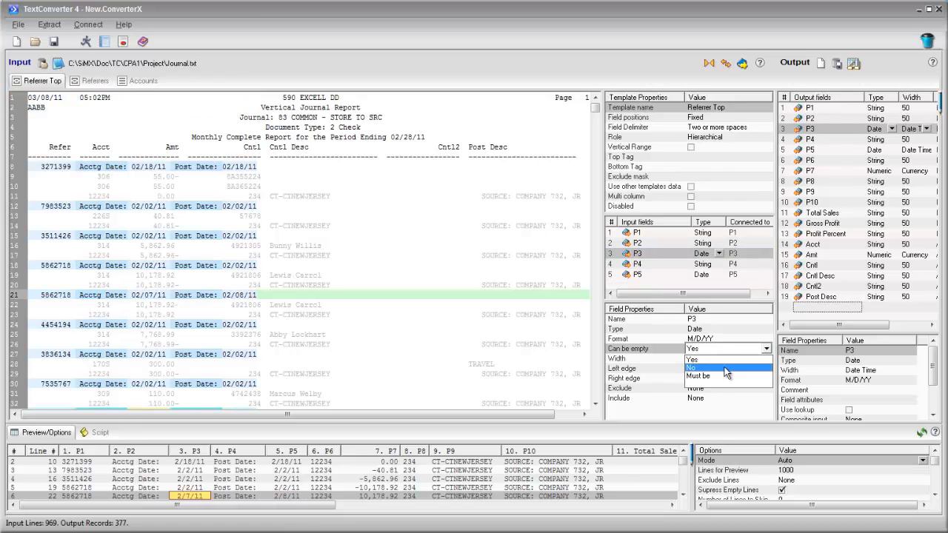
pyautogui.click(715, 366)
# Rename the input field P3 to AccDate and P5 to PostDate
pyautogui.click(157, 296)
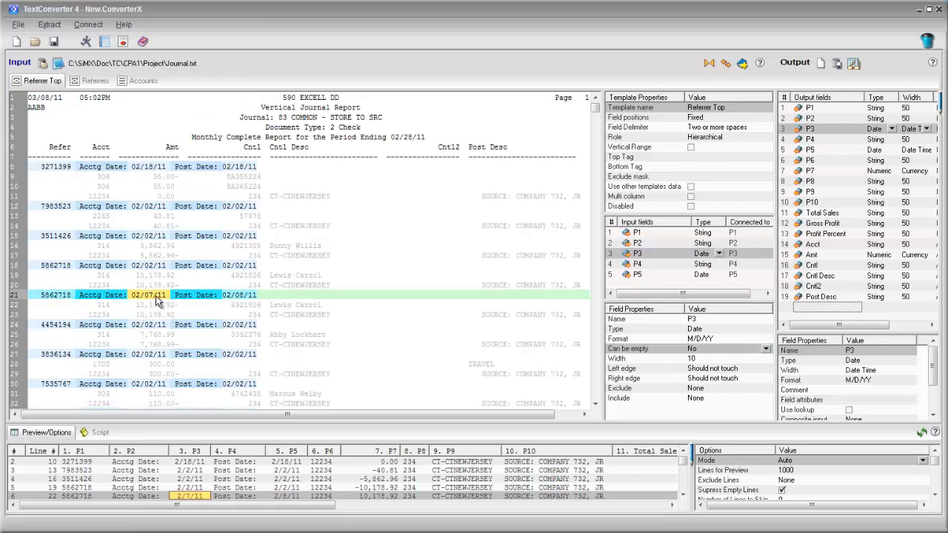
pyautogui.click(663, 254)
pyautogui.write('AccDate')
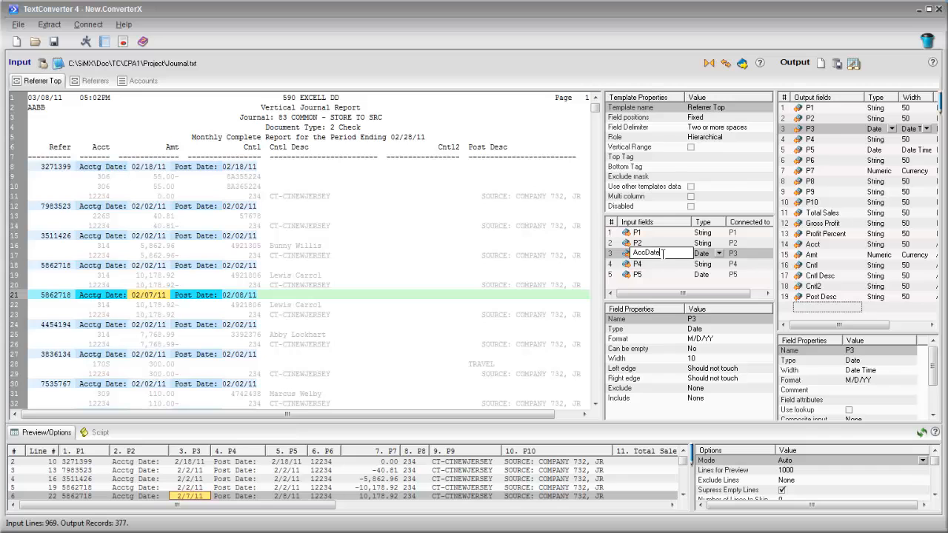
pyautogui.press('Return')
pyautogui.click(655, 274)
pyautogui.click(655, 274)
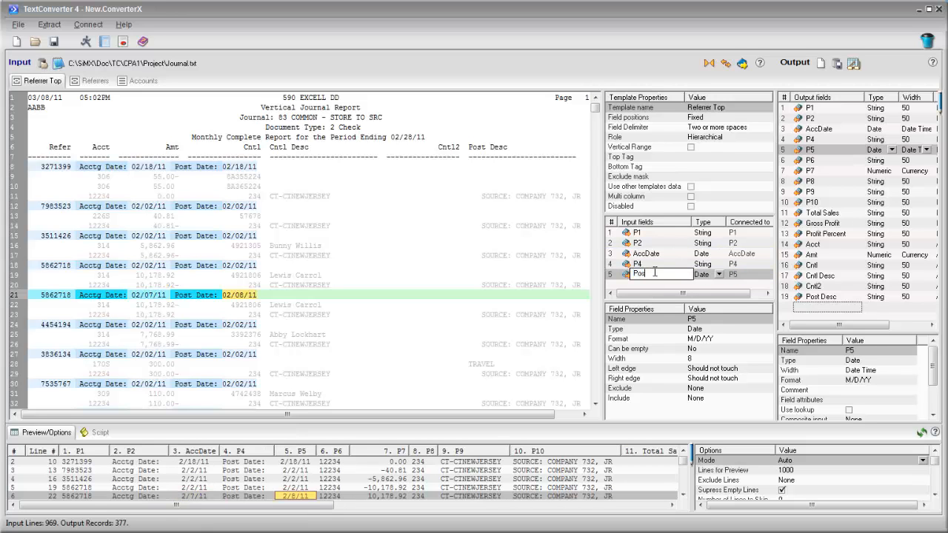
pyautogui.write('PostDate')
pyautogui.press('Return')
# Run the extraction and sort the output records by Amt in descending order
pyautogui.click(84, 41)
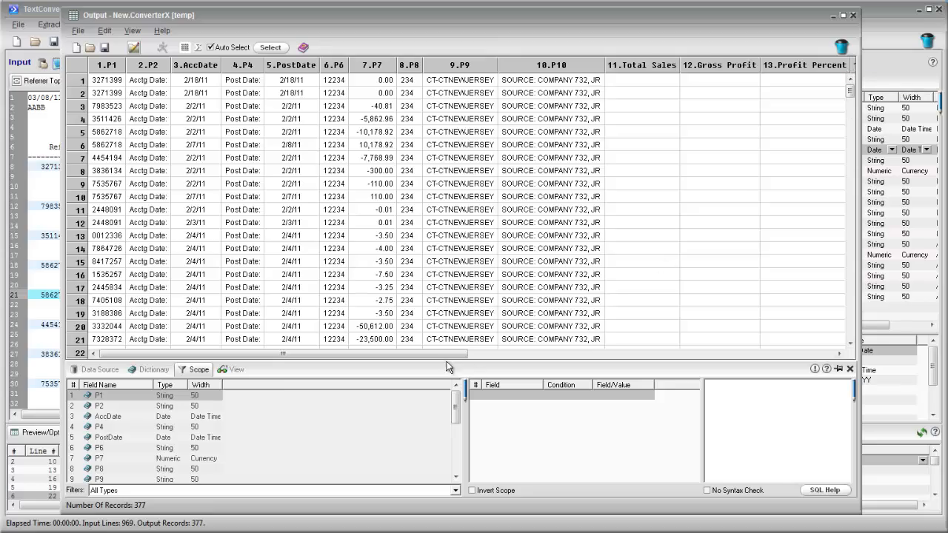
pyautogui.moveTo(447, 354); pyautogui.dragTo(408, 354)
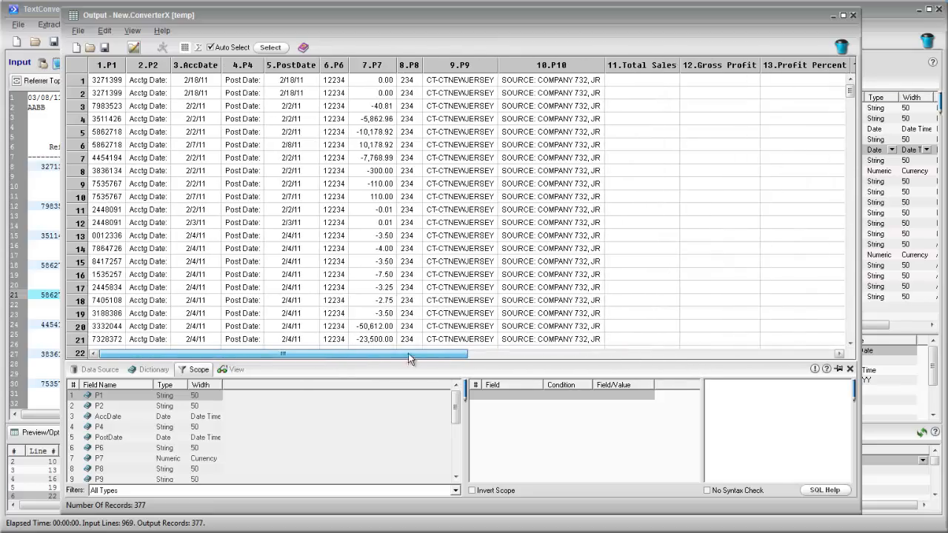
pyautogui.moveTo(851, 91); pyautogui.dragTo(866, 201)
pyautogui.click(236, 370)
pyautogui.moveTo(293, 361); pyautogui.dragTo(331, 272)
pyautogui.moveTo(96, 454); pyautogui.dragTo(526, 345)
pyautogui.click(815, 280)
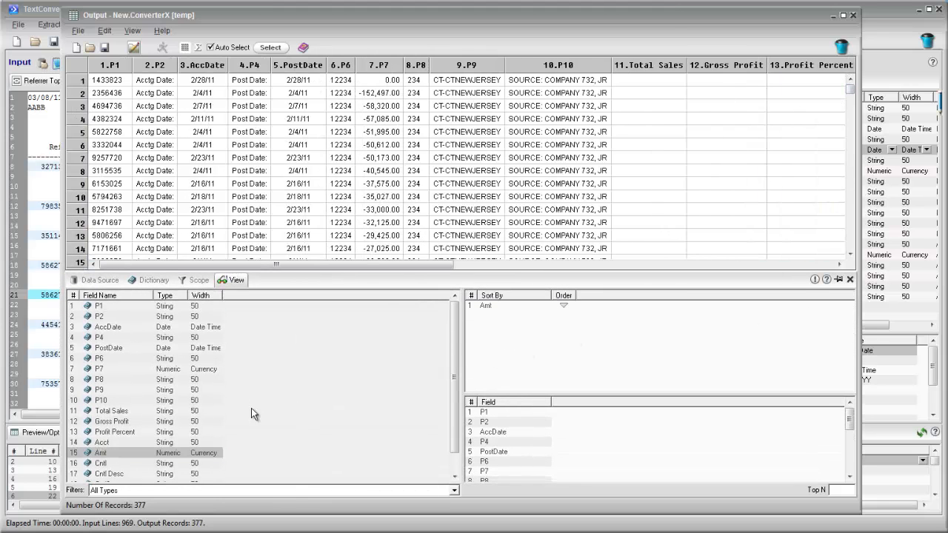
# Filter the output records to Amt greater than 100,000.00, review the matching rows and clear the condition
pyautogui.click(138, 454)
pyautogui.click(199, 280)
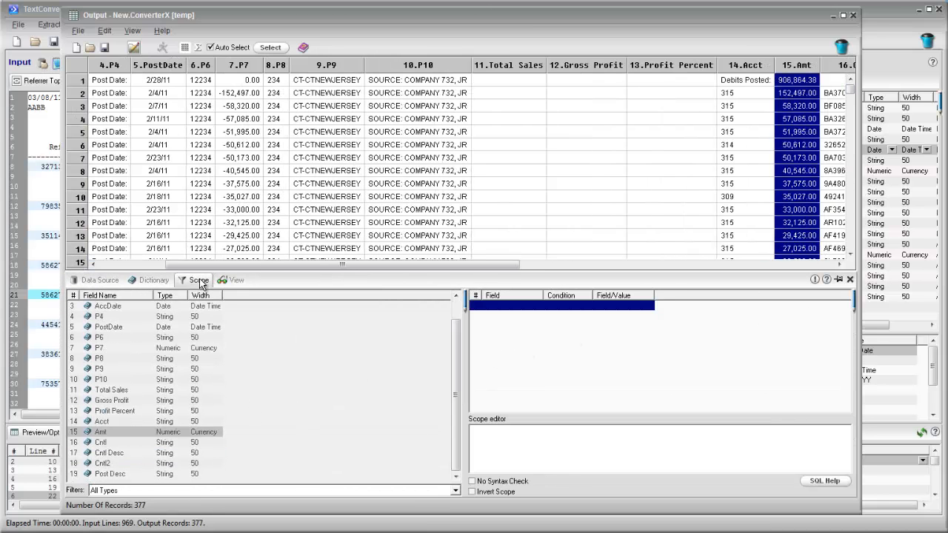
pyautogui.moveTo(100, 432); pyautogui.dragTo(504, 306)
pyautogui.click(585, 306)
pyautogui.click(554, 339)
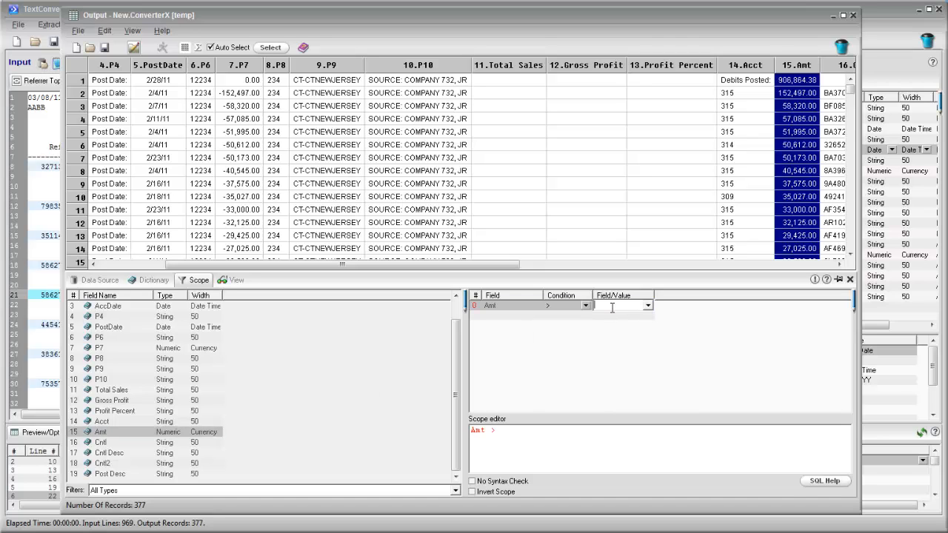
pyautogui.press('Return')
pyautogui.click(815, 280)
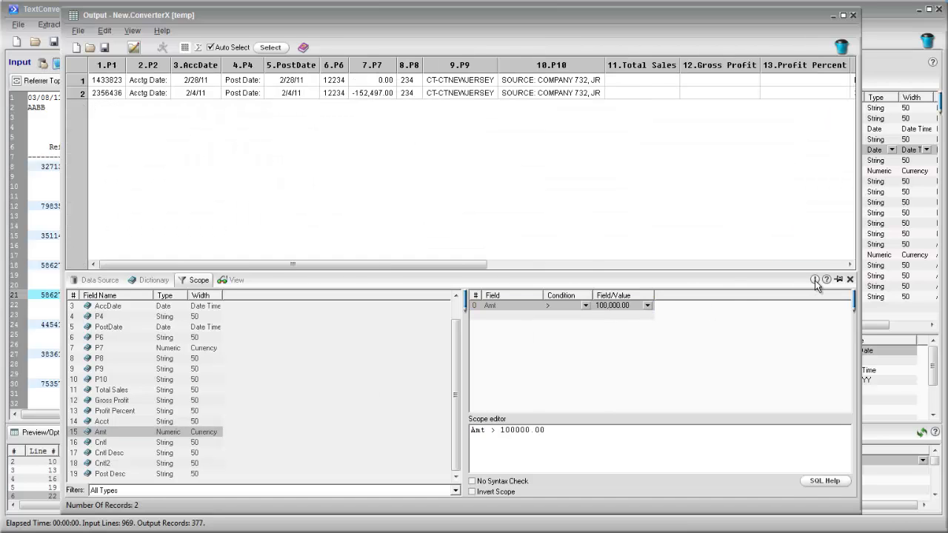
pyautogui.moveTo(471, 266); pyautogui.dragTo(579, 421)
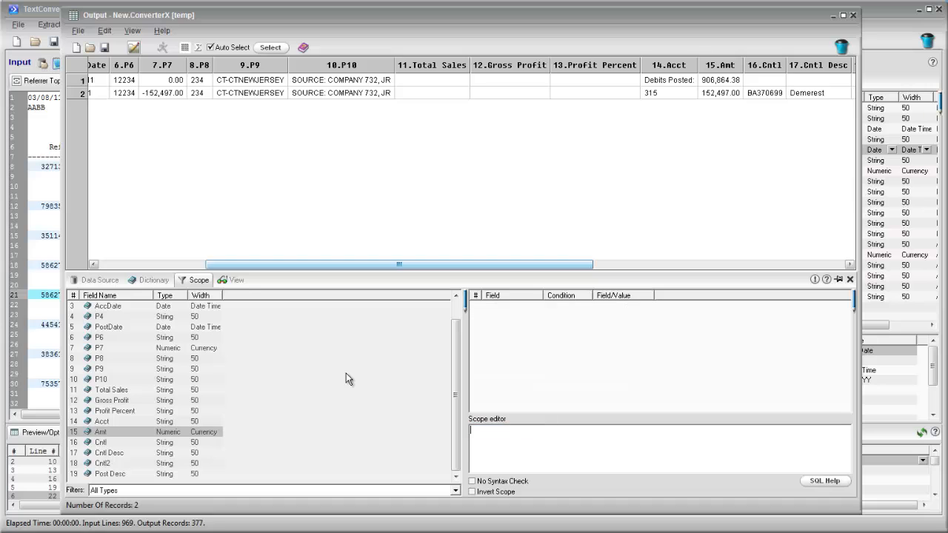
# Summarize the output as the Sum of Amt grouped by PostDate, review the totals and close the output window
pyautogui.click(197, 47)
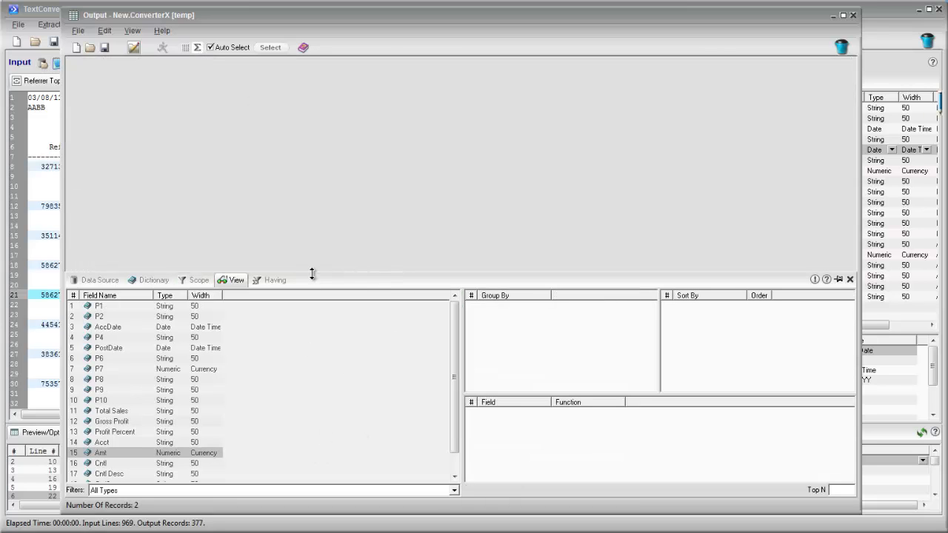
pyautogui.moveTo(312, 274); pyautogui.dragTo(319, 160)
pyautogui.moveTo(108, 234); pyautogui.dragTo(489, 354)
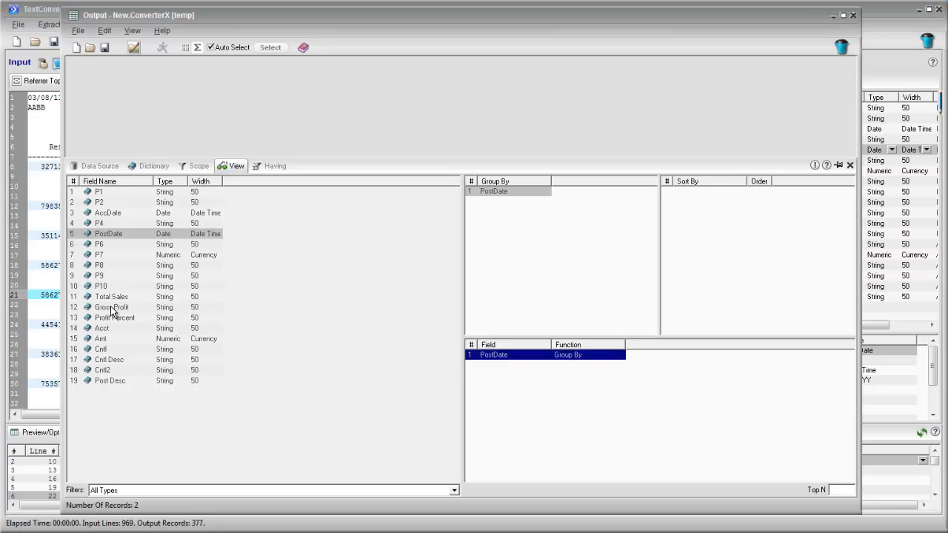
pyautogui.moveTo(101, 339); pyautogui.dragTo(561, 419)
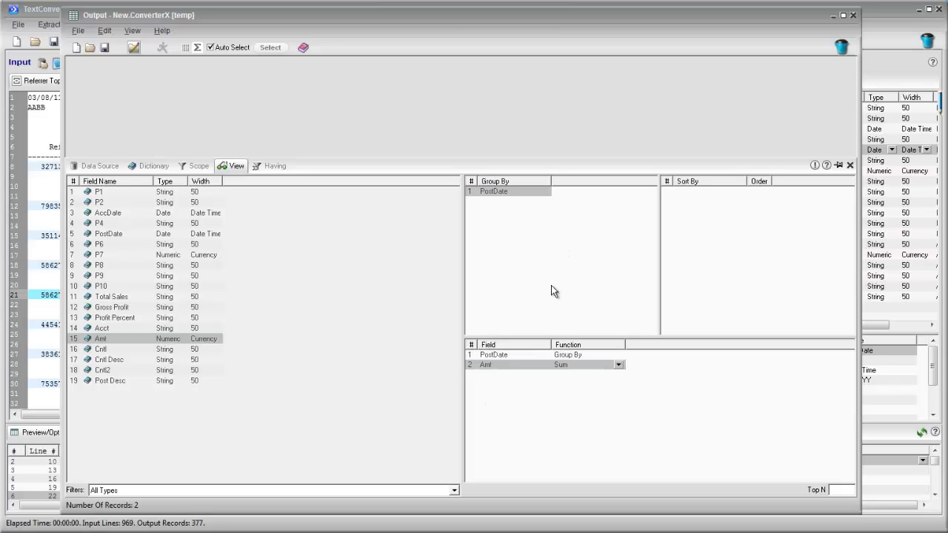
pyautogui.moveTo(406, 160); pyautogui.dragTo(424, 280)
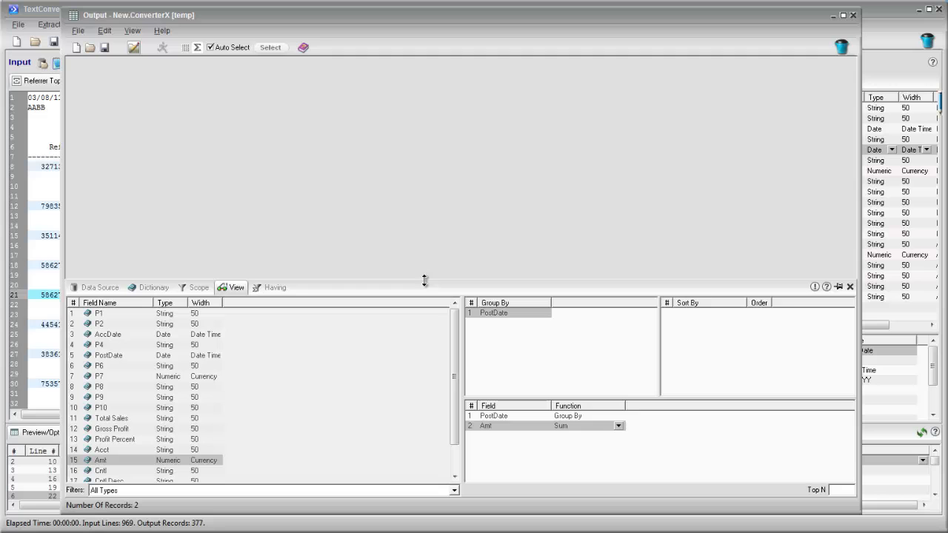
pyautogui.click(814, 286)
pyautogui.moveTo(851, 140); pyautogui.dragTo(854, 101)
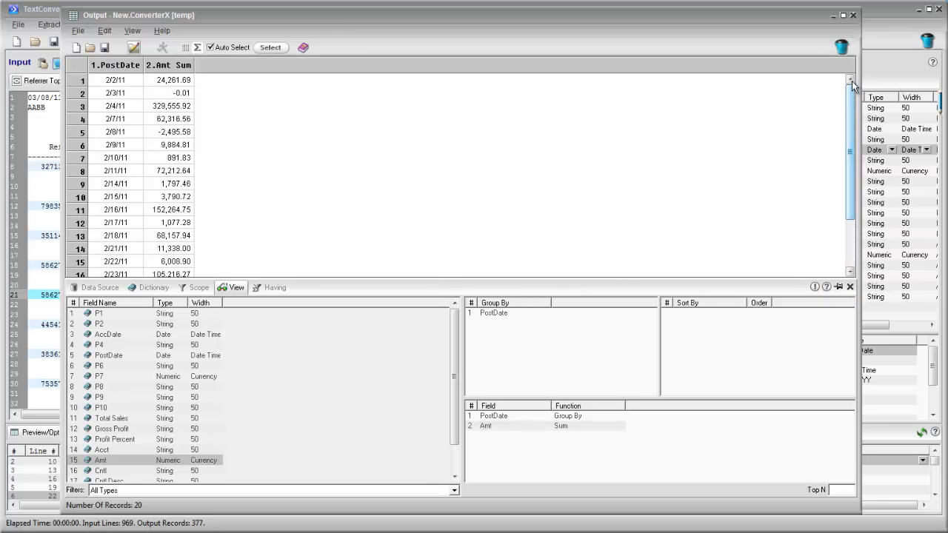
pyautogui.click(854, 15)
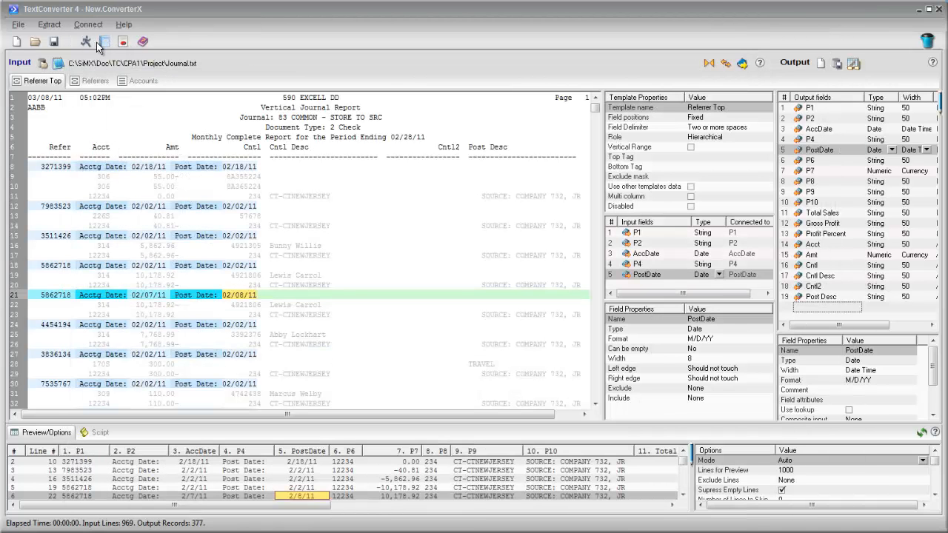
# Open TARGET Reports and build a report grouped by PostDate with Amt as the reporting field
pyautogui.click(102, 42)
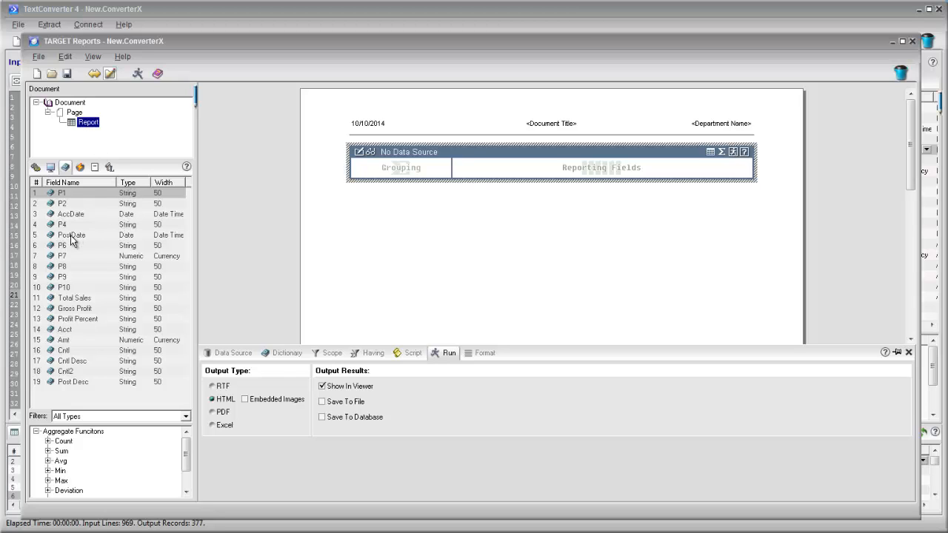
pyautogui.moveTo(72, 239); pyautogui.dragTo(395, 176)
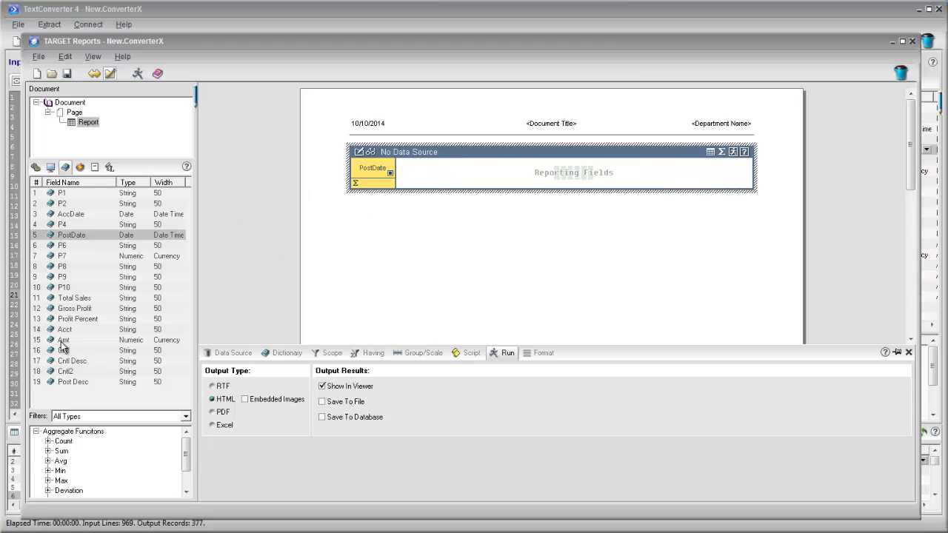
pyautogui.moveTo(63, 342); pyautogui.dragTo(489, 183)
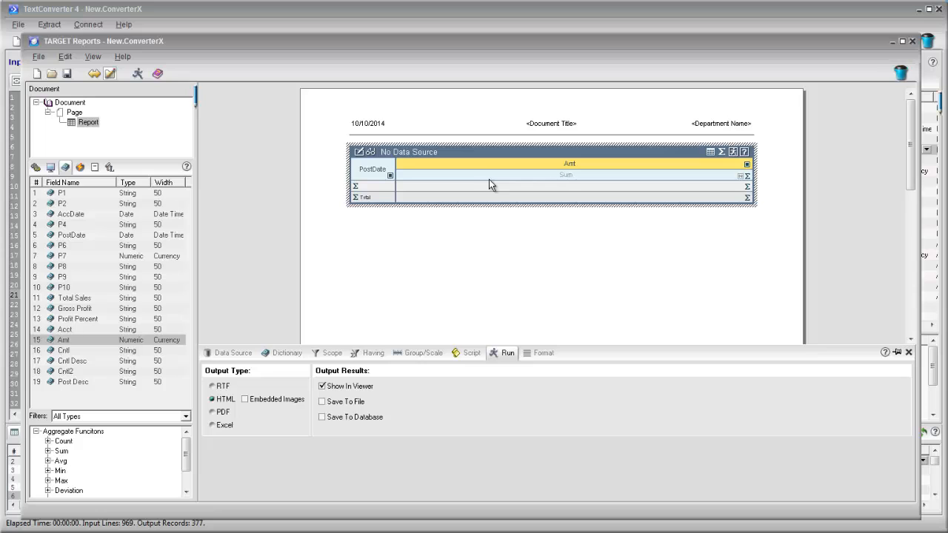
# Change the PostDate and Amt report from a table to a Line Graph
pyautogui.click(711, 152)
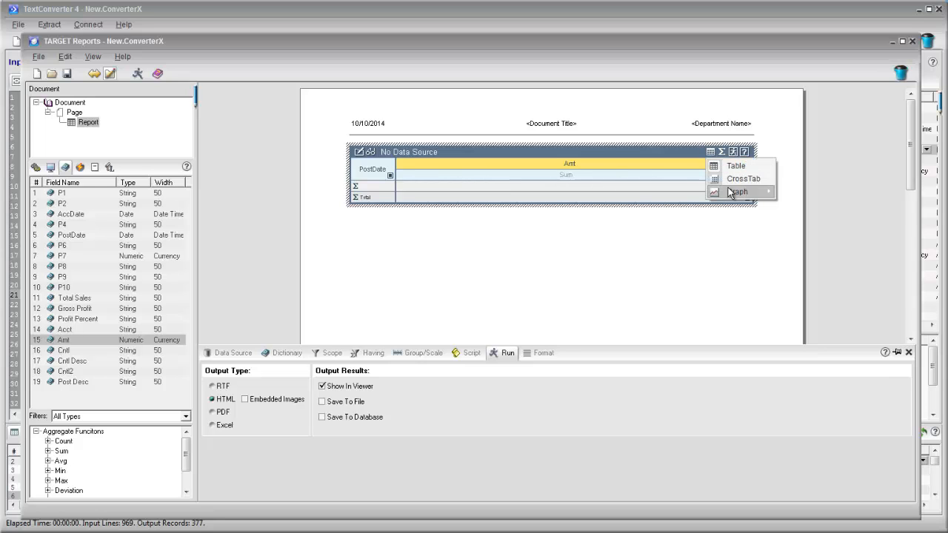
pyautogui.moveTo(730, 193)
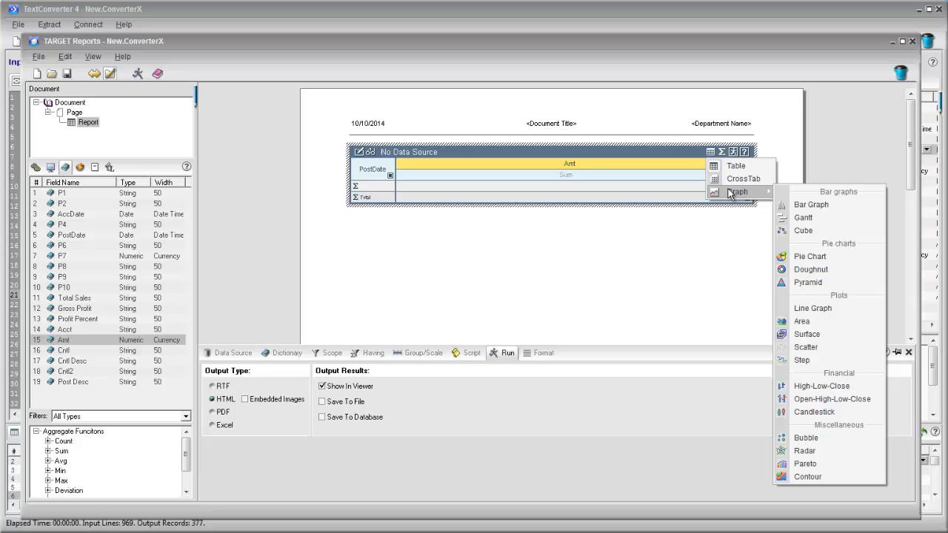
pyautogui.click(827, 308)
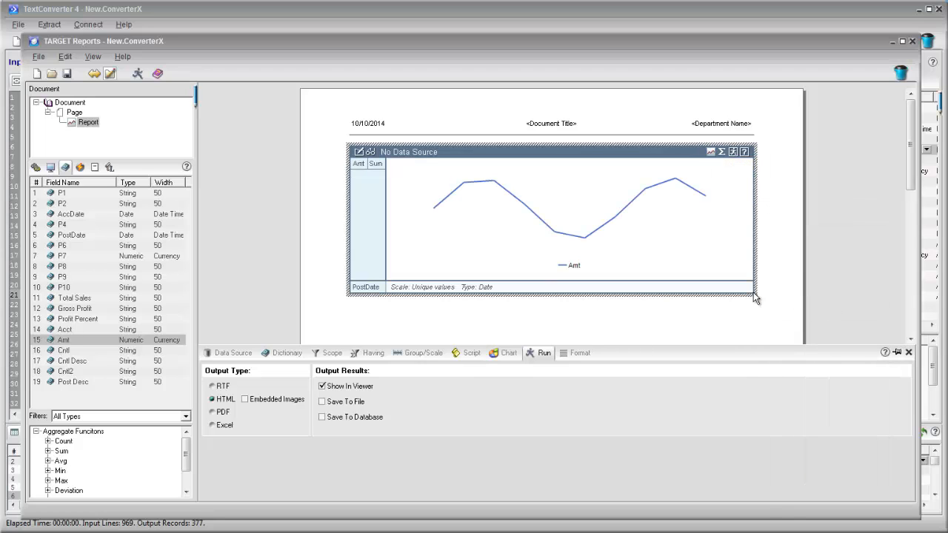
# Duplicate the line graph report below the original and change the copy to a Bar Graph
pyautogui.moveTo(703, 347); pyautogui.dragTo(703, 386)
pyautogui.moveTo(670, 268); pyautogui.dragTo(677, 328)
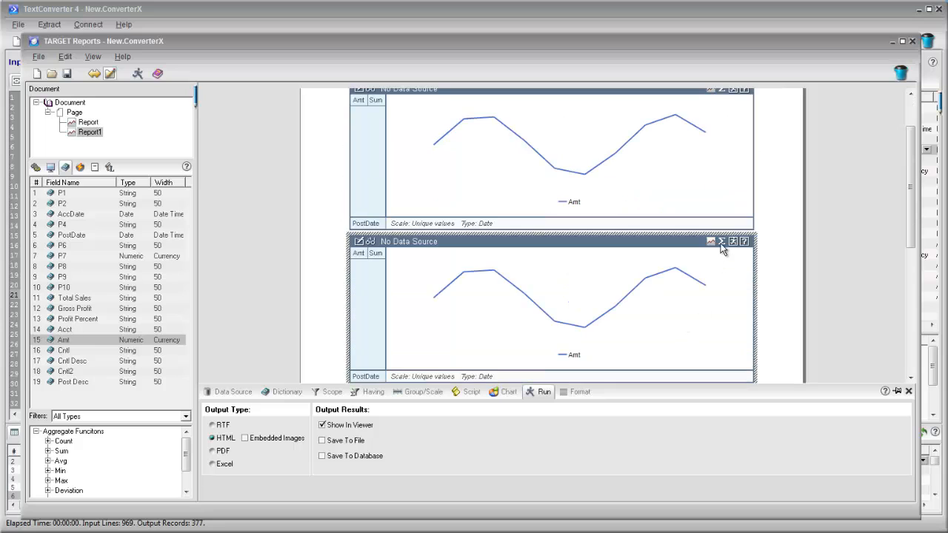
pyautogui.click(722, 243)
pyautogui.moveTo(733, 281)
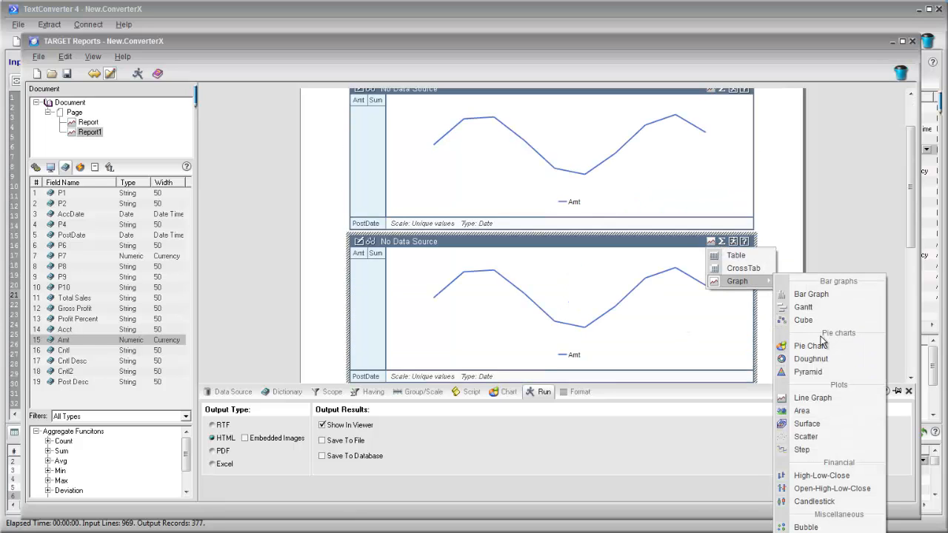
pyautogui.click(809, 294)
# Set the shape of the Amt series in the bar graph to Cylinder
pyautogui.click(503, 392)
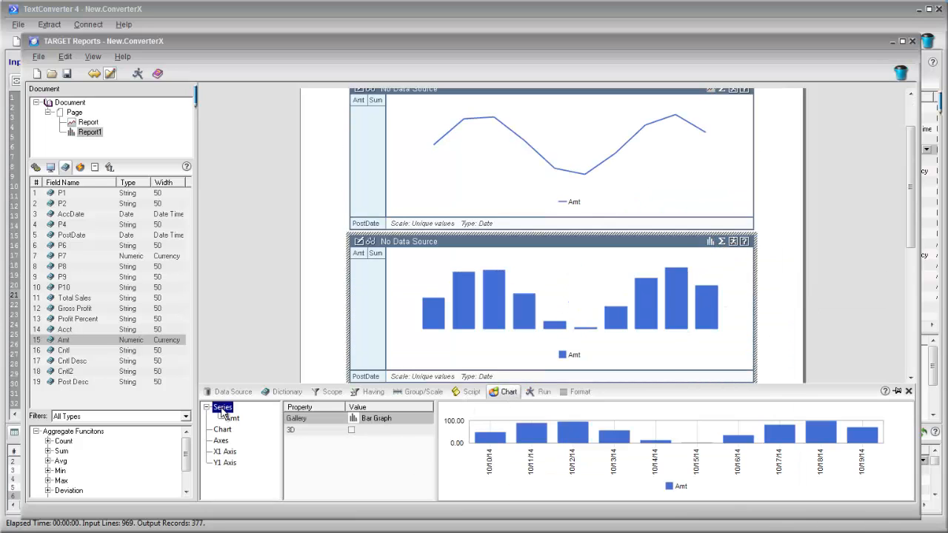
pyautogui.click(232, 418)
pyautogui.click(416, 441)
pyautogui.click(370, 458)
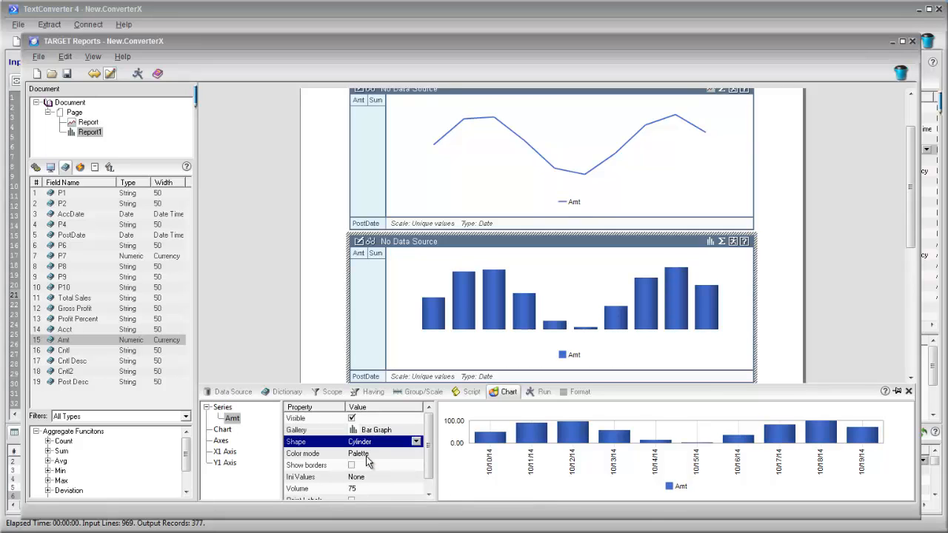
# Duplicate the cylinder bar graph report below it and change the copy to a Pie Chart
pyautogui.moveTo(910, 208); pyautogui.dragTo(910, 245)
pyautogui.moveTo(701, 270); pyautogui.dragTo(703, 330)
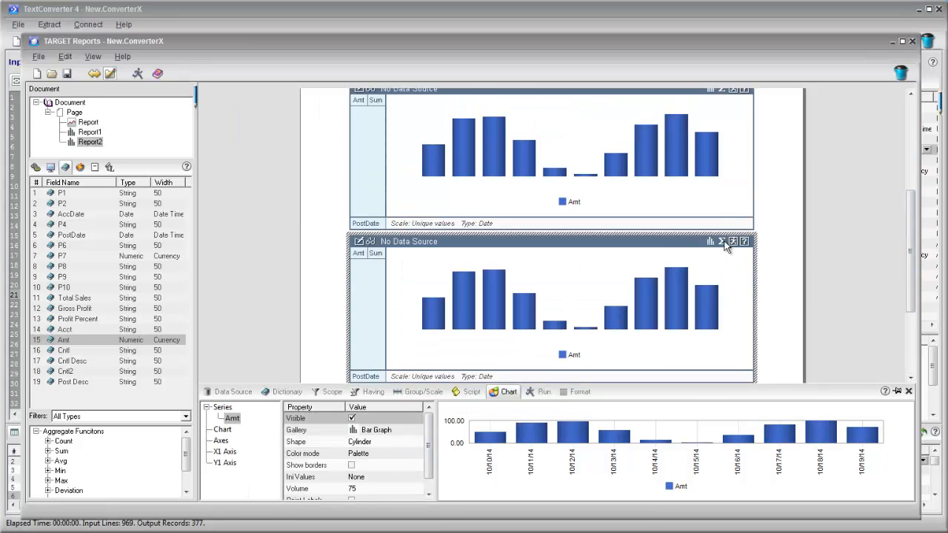
pyautogui.click(724, 244)
pyautogui.moveTo(733, 280)
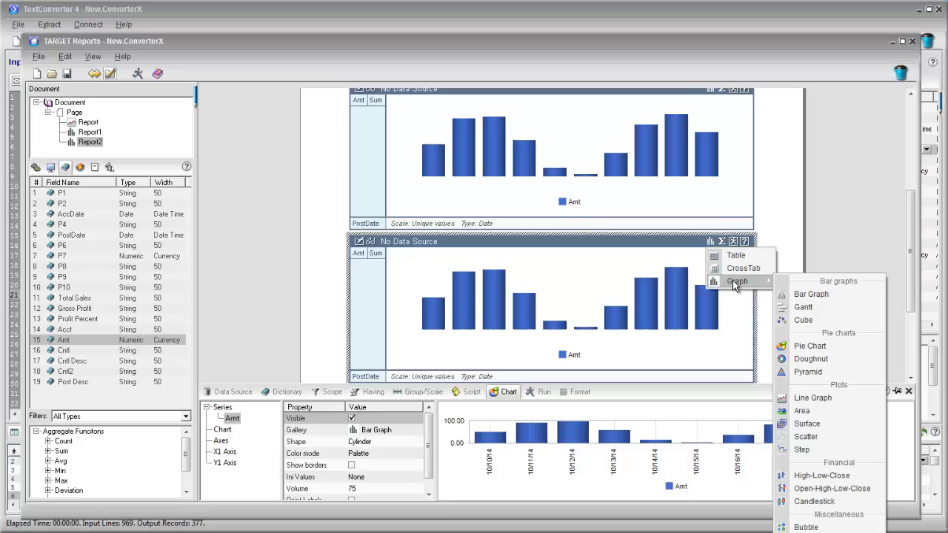
pyautogui.click(787, 348)
# Turn on shadows and turn off the square ratio for the pie chart series, and enlarge the chart preview
pyautogui.click(222, 408)
pyautogui.click(351, 441)
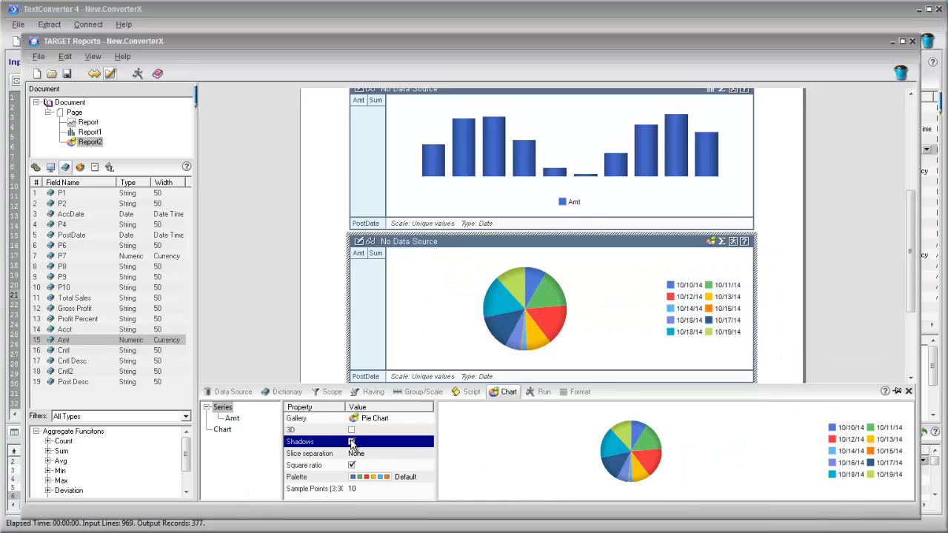
pyautogui.click(353, 465)
pyautogui.moveTo(588, 385); pyautogui.dragTo(604, 326)
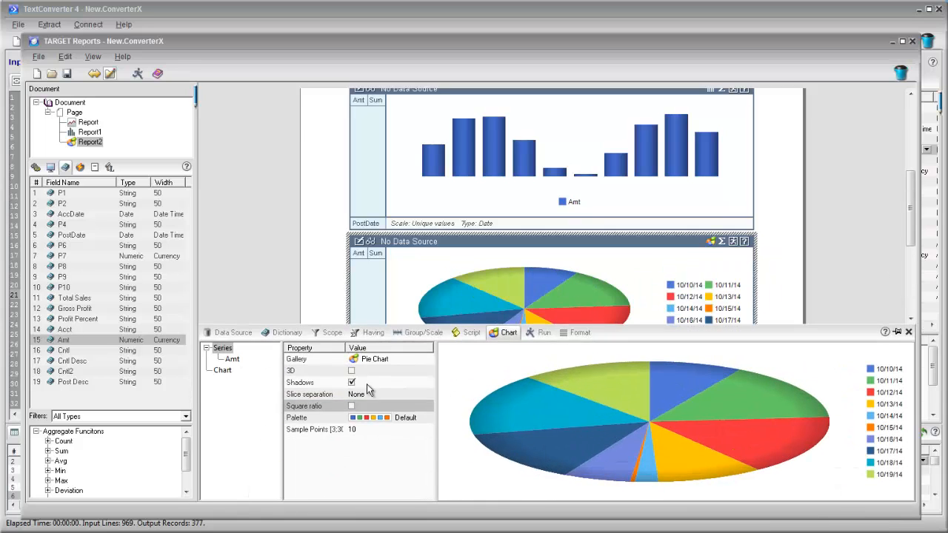
# Set the pie chart's slice separation to Last slice
pyautogui.click(231, 358)
pyautogui.click(222, 348)
pyautogui.click(388, 393)
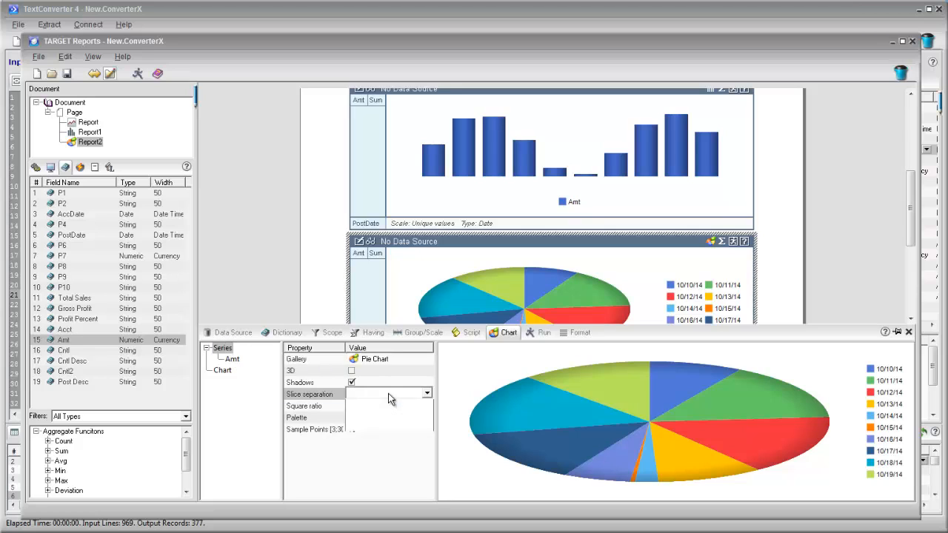
pyautogui.click(388, 394)
pyautogui.click(393, 429)
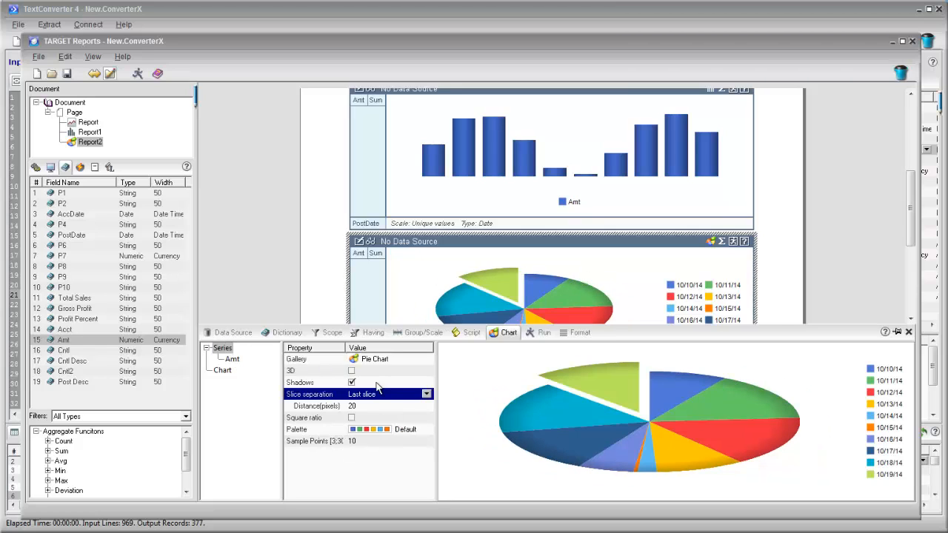
# Run the report document, review the generated HTML charts and close the browser window
pyautogui.click(136, 74)
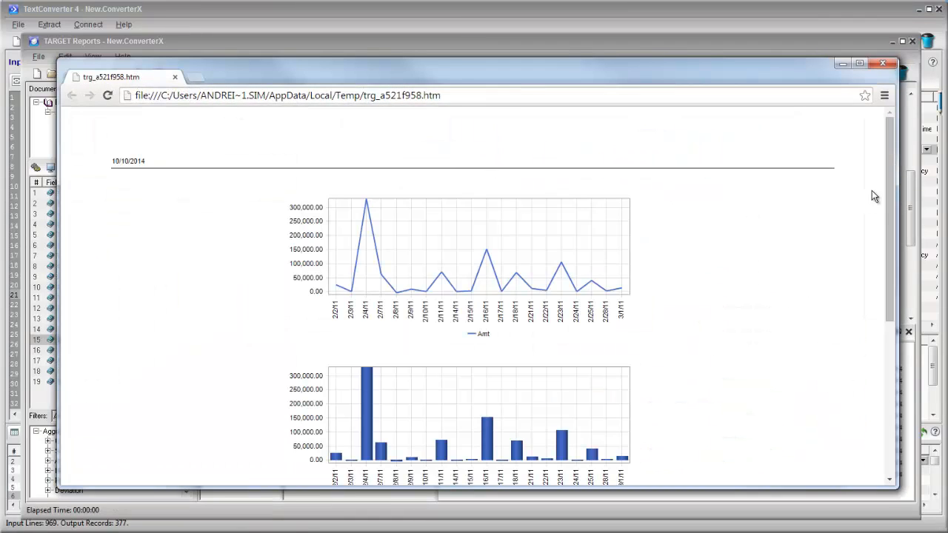
pyautogui.moveTo(888, 183); pyautogui.dragTo(922, 194)
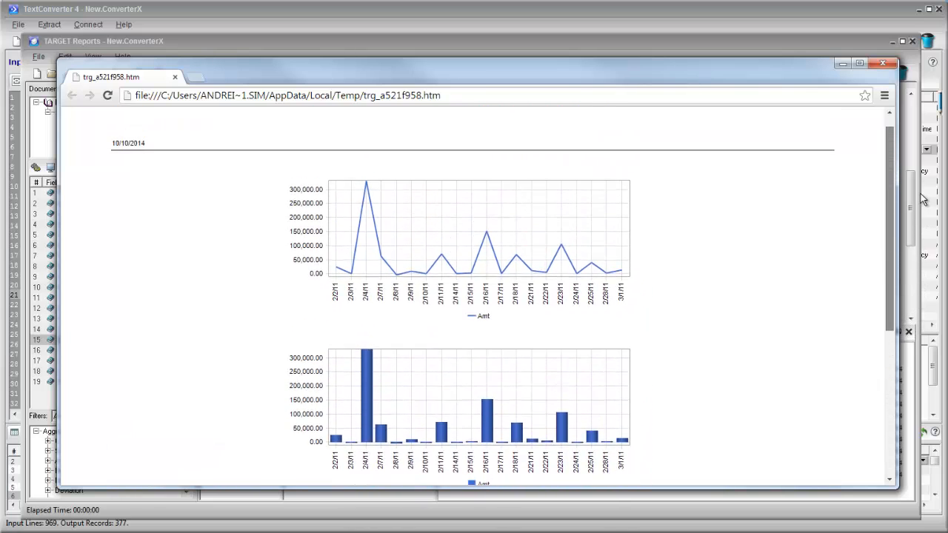
pyautogui.click(883, 63)
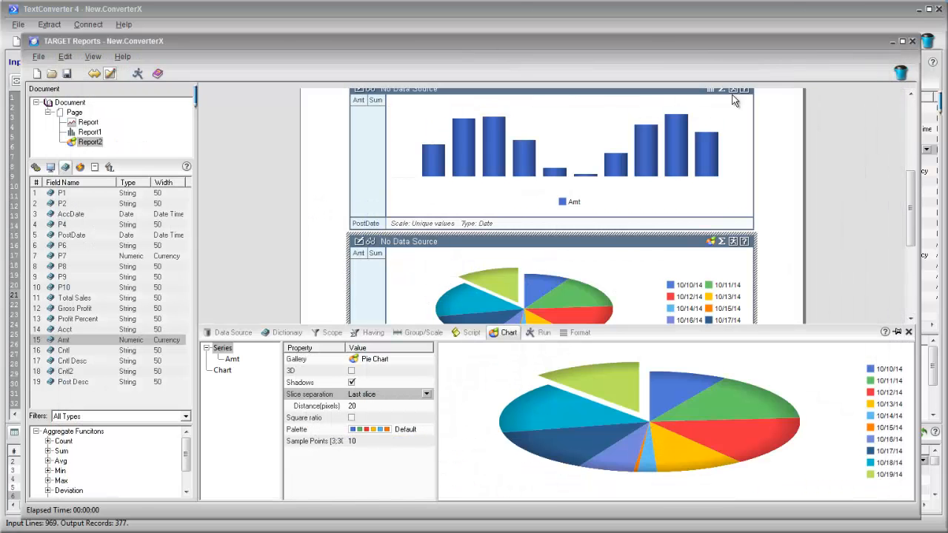
# Look over the report's output type options, the dictionary's field list and the available aggregate functions
pyautogui.click(544, 334)
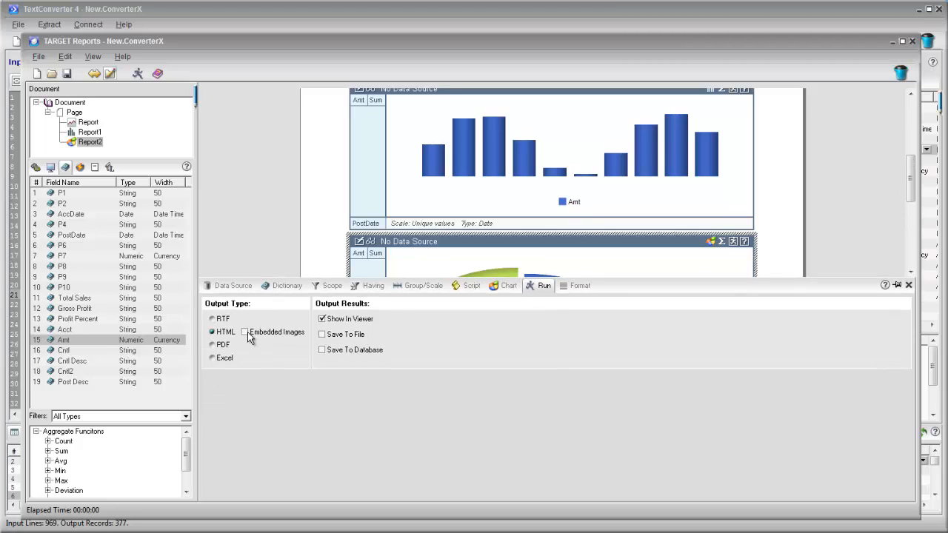
pyautogui.click(287, 286)
pyautogui.moveTo(478, 335); pyautogui.dragTo(479, 402)
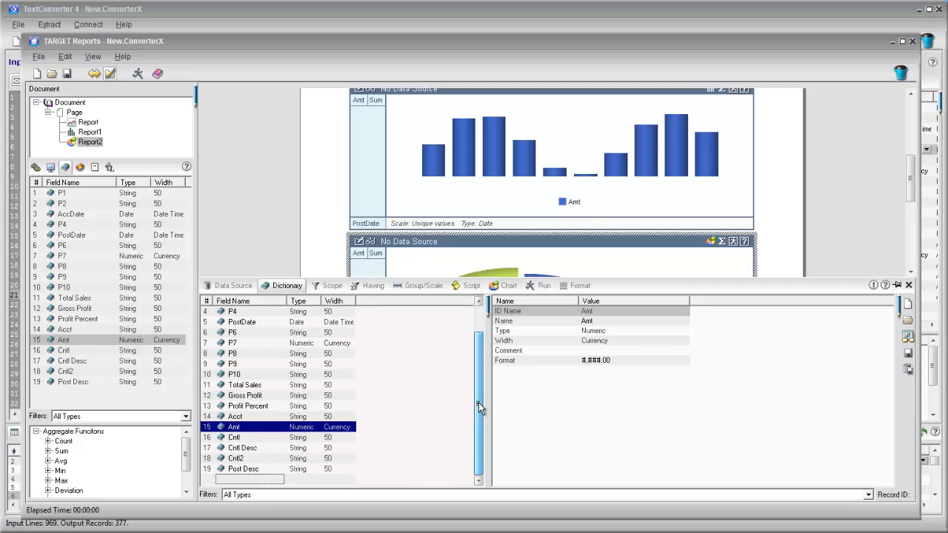
pyautogui.moveTo(150, 423); pyautogui.dragTo(155, 380)
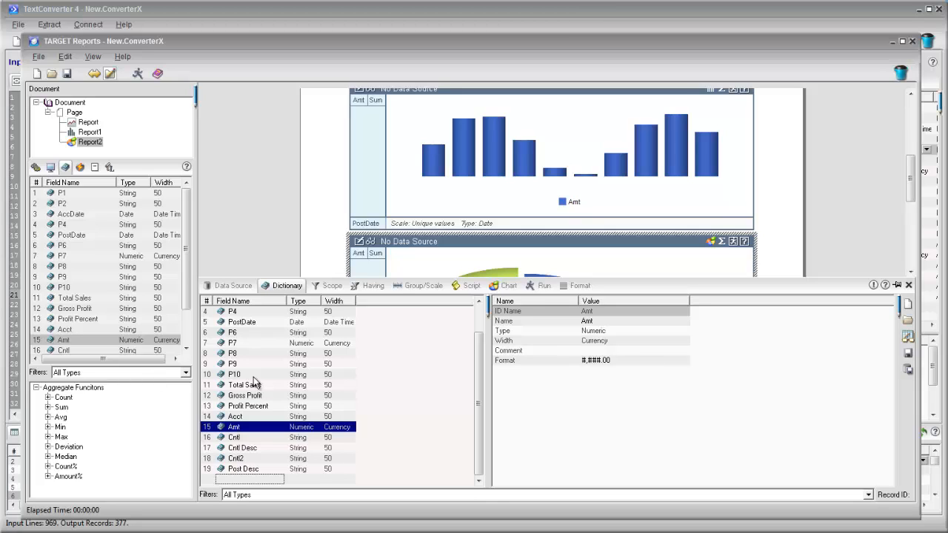
# Try Automatic Scale for the pie report's PostDate grouping, and finally set its type to Manual Scale
pyautogui.click(424, 286)
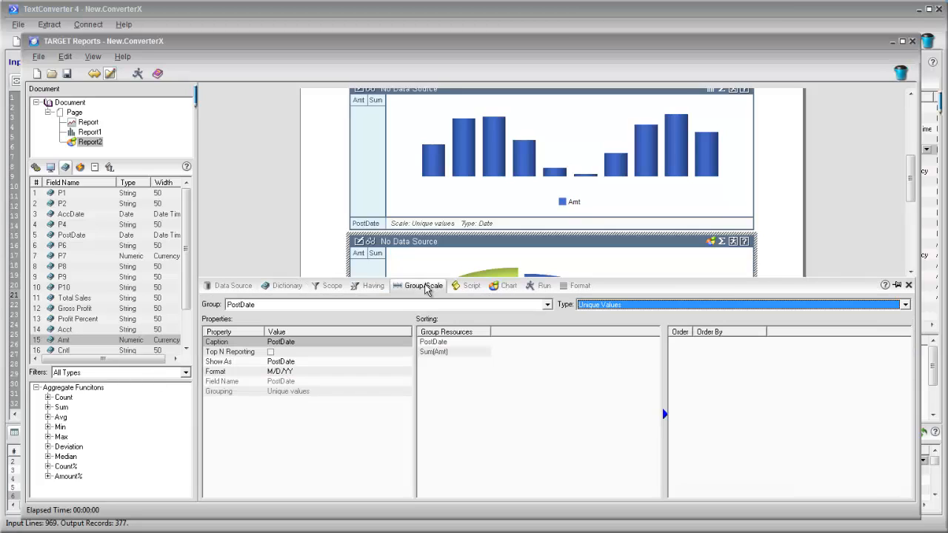
pyautogui.click(905, 305)
pyautogui.click(704, 325)
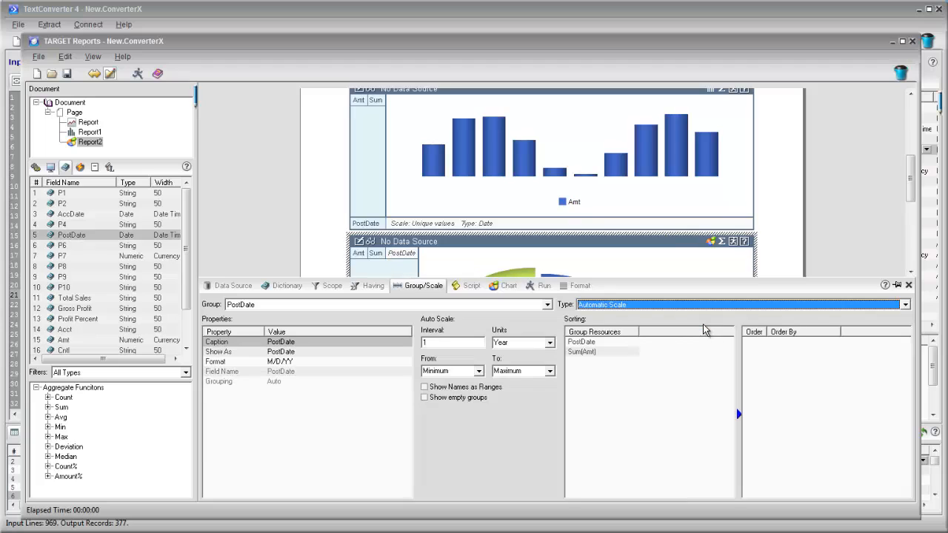
pyautogui.click(905, 304)
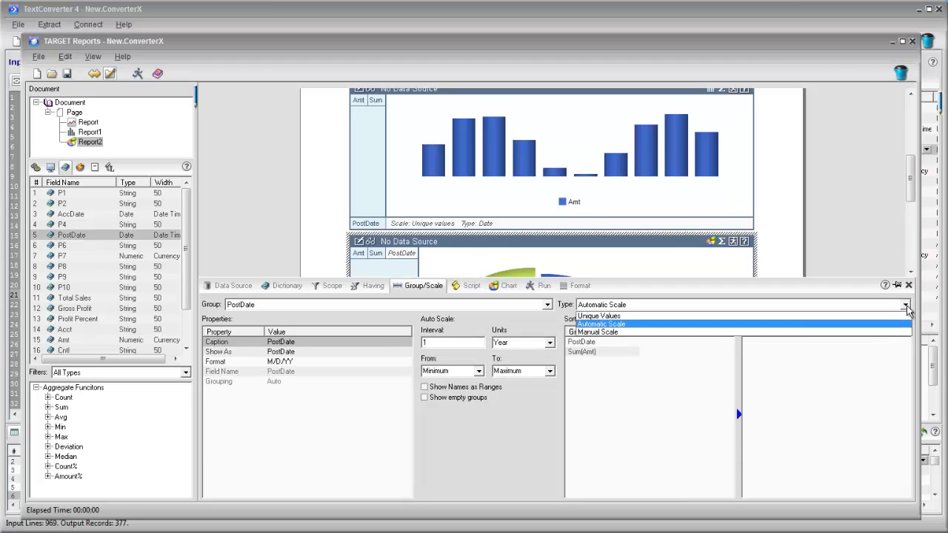
pyautogui.click(726, 334)
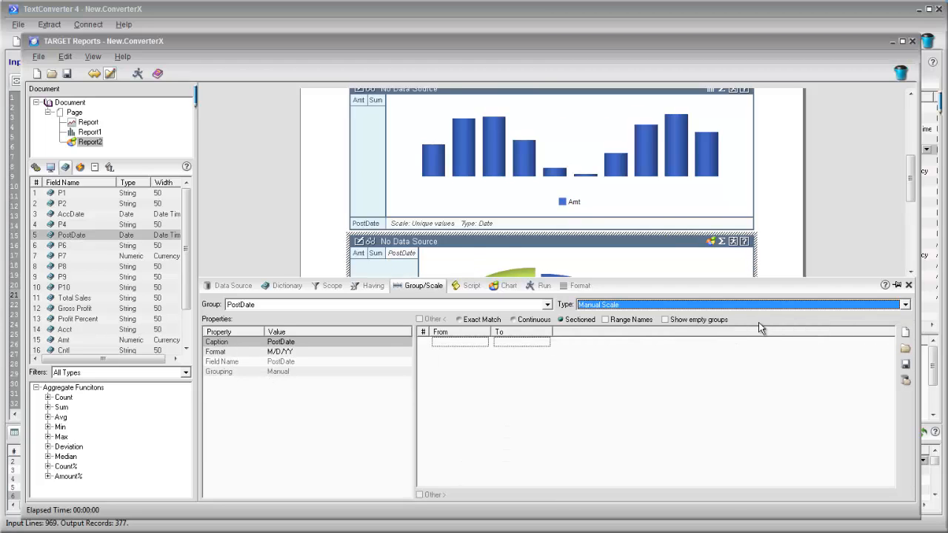
# Close the reports window and set the converter's output to the Output table in Output.xls, replacing the existing table
pyautogui.click(913, 42)
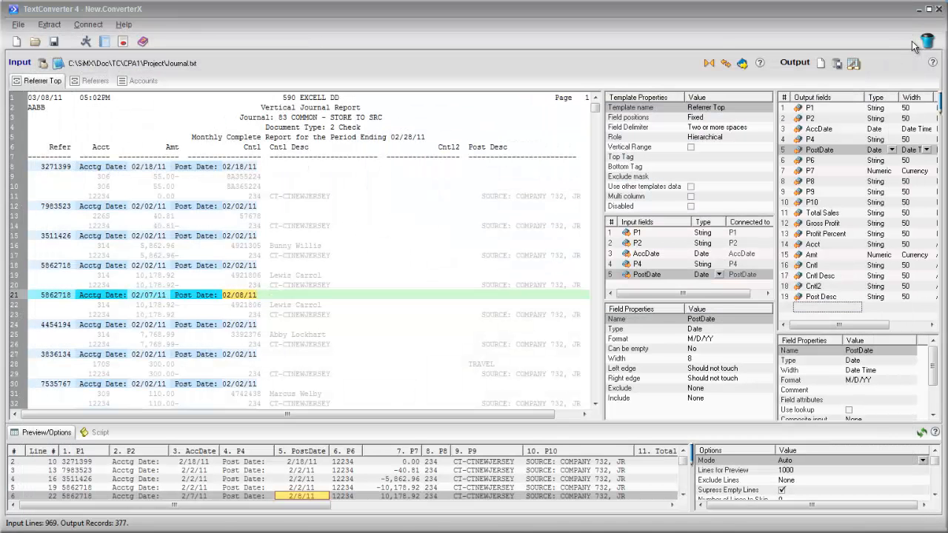
pyautogui.click(837, 64)
pyautogui.doubleClick(381, 192)
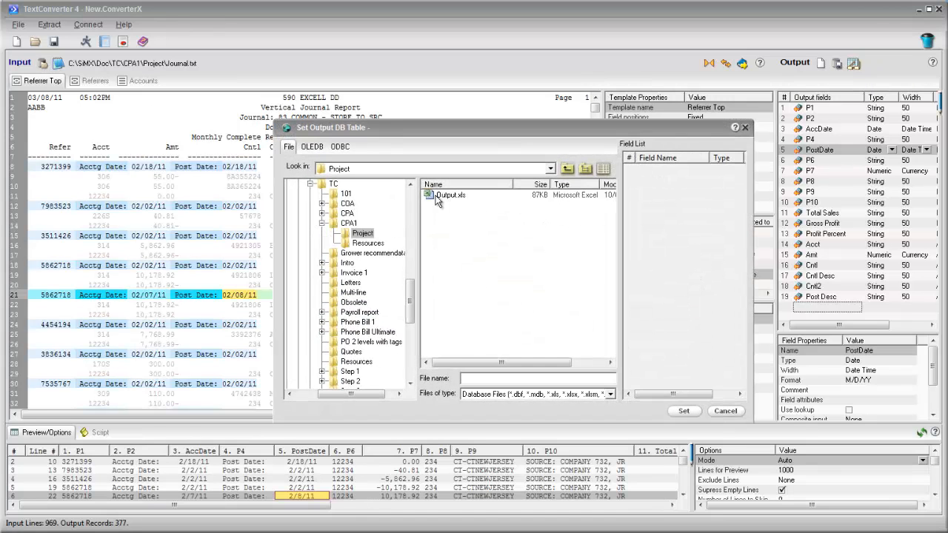
pyautogui.click(415, 195)
pyautogui.click(552, 198)
pyautogui.click(684, 410)
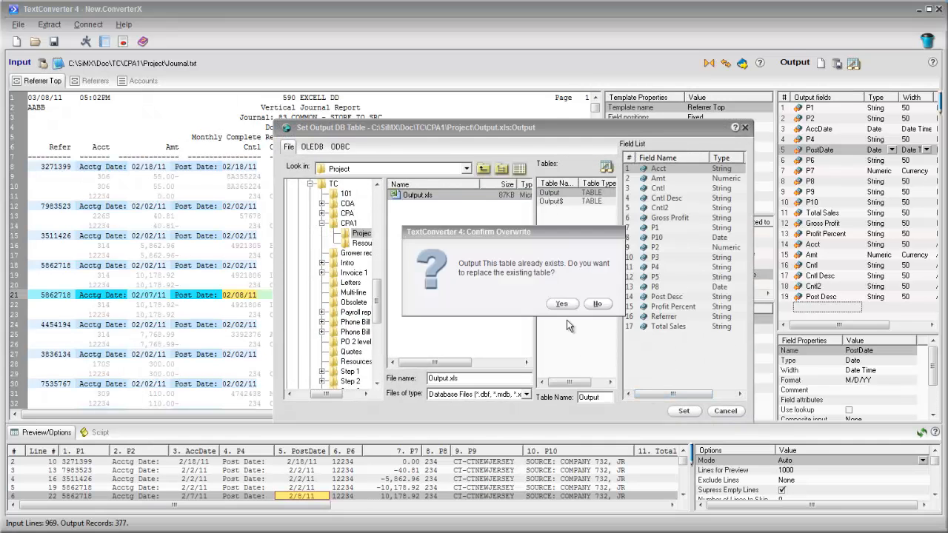
pyautogui.click(567, 320)
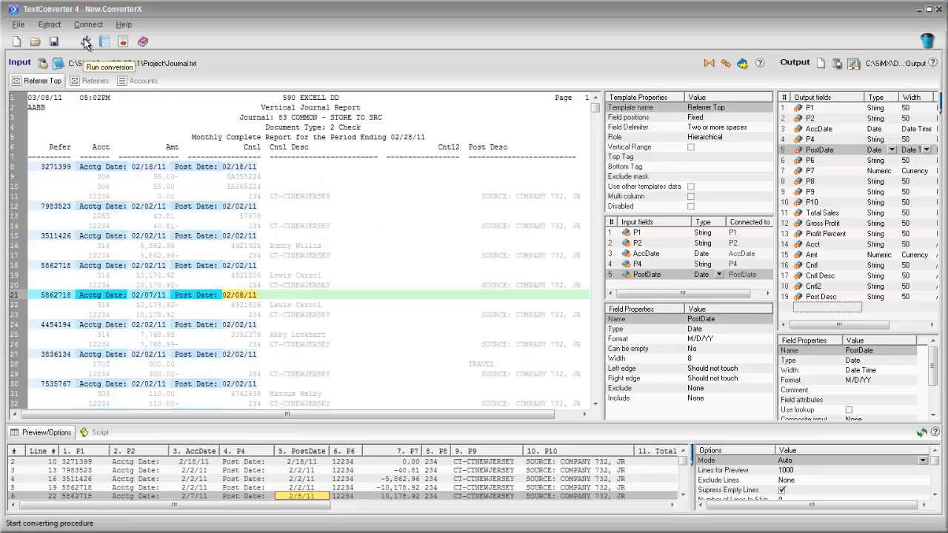
# Run the conversion to Output.xls and reopen TARGET Reports on the saved output
pyautogui.click(86, 43)
pyautogui.click(103, 42)
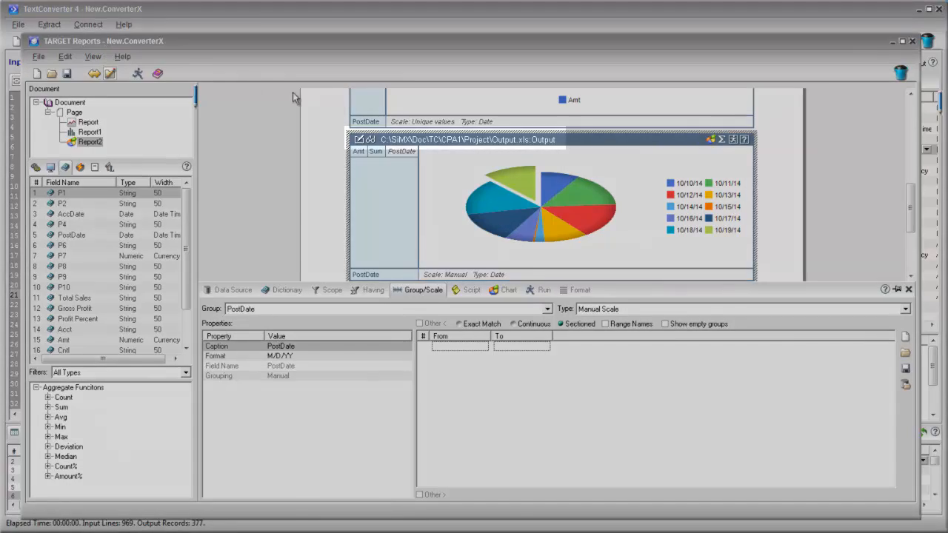